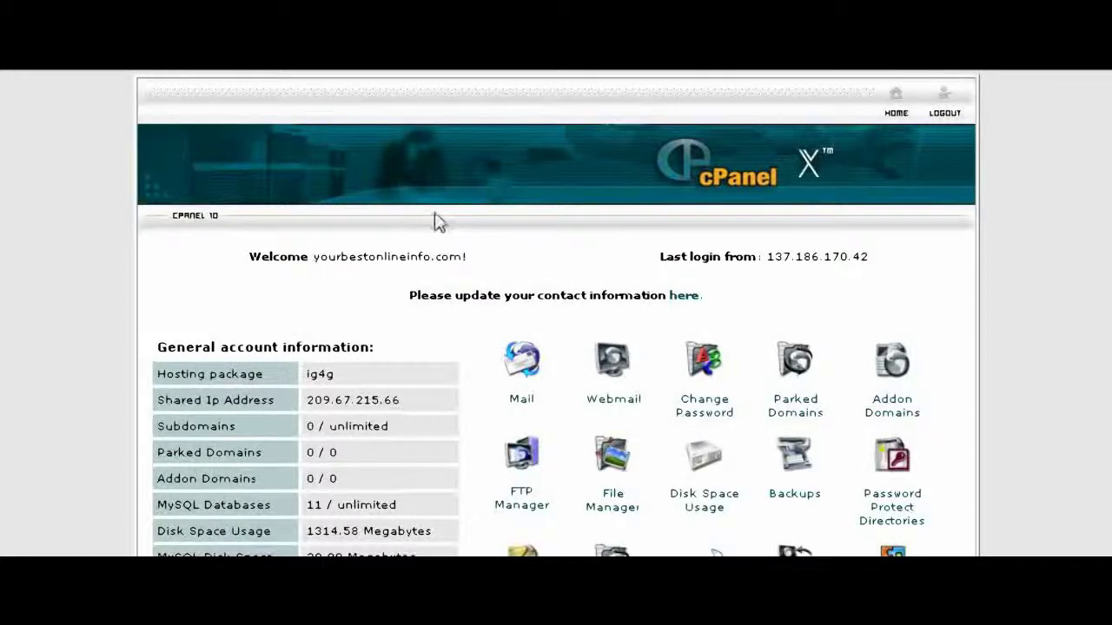
Step: Scroll down the cPanel X home page to bring the Fantastico icon into view
scroll(456, 216, down, 10)
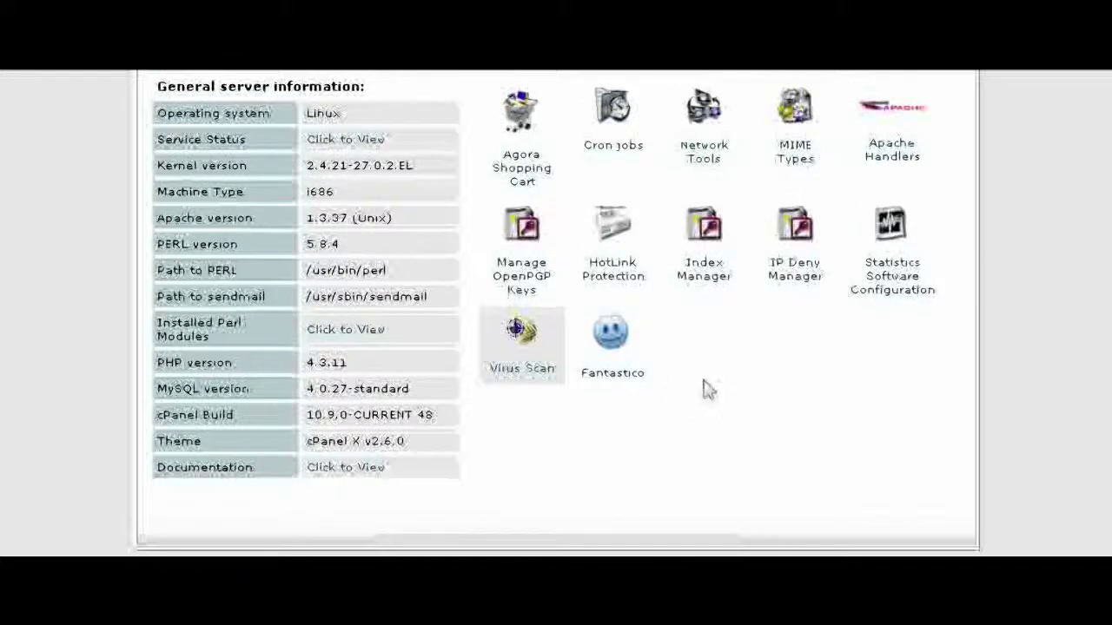
Step: Launch Fantastico and go to osTicket under Customer Relationship
click(614, 339)
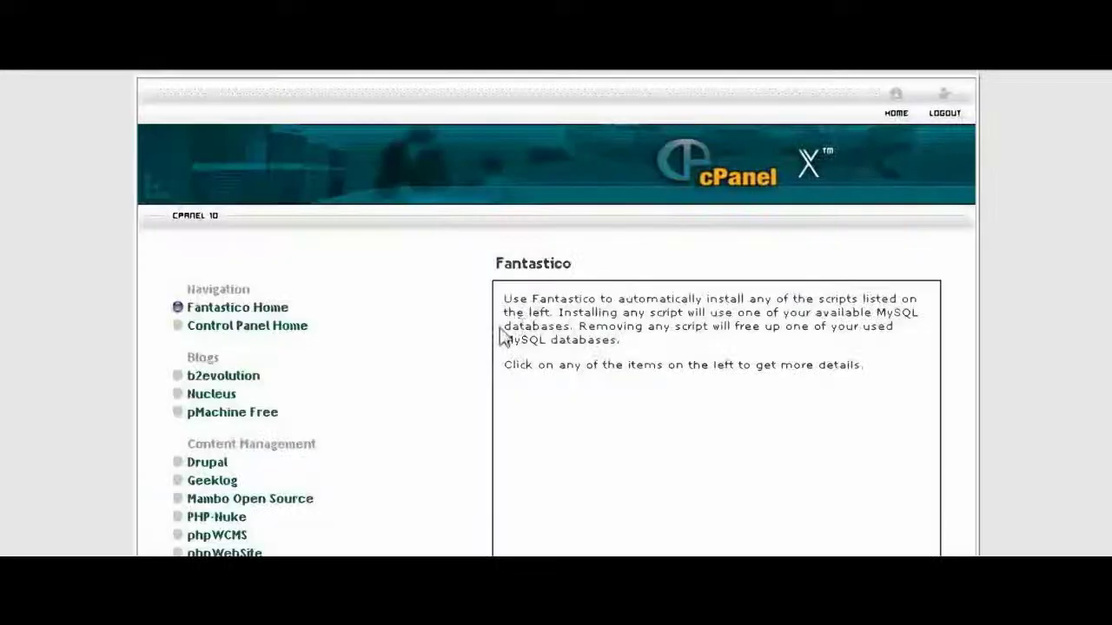
scroll(466, 338, down, 10)
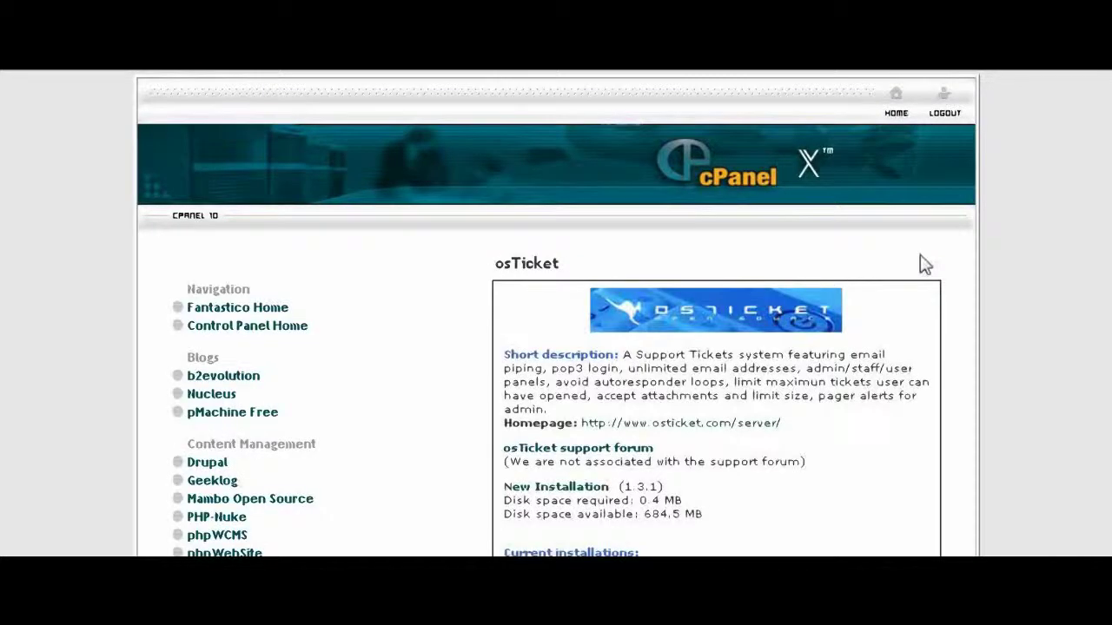
scroll(921, 263, down, 3)
scroll(919, 254, down, 2)
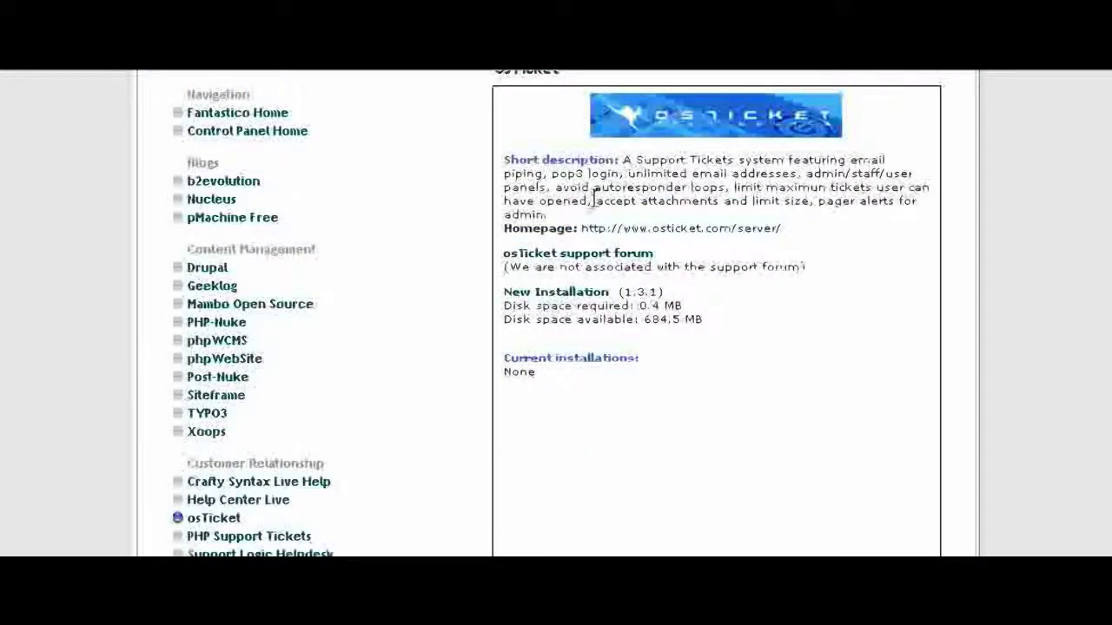
Step: Start a new osTicket installation in the 'helpdesk' directory
click(555, 295)
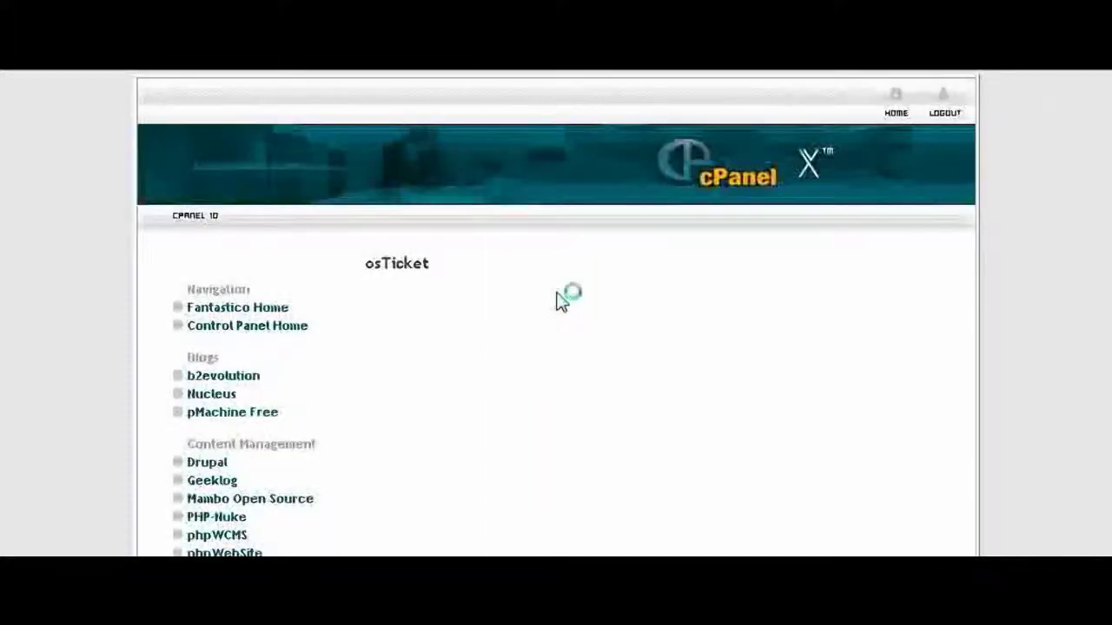
scroll(916, 298, down, 3)
scroll(919, 295, down, 3)
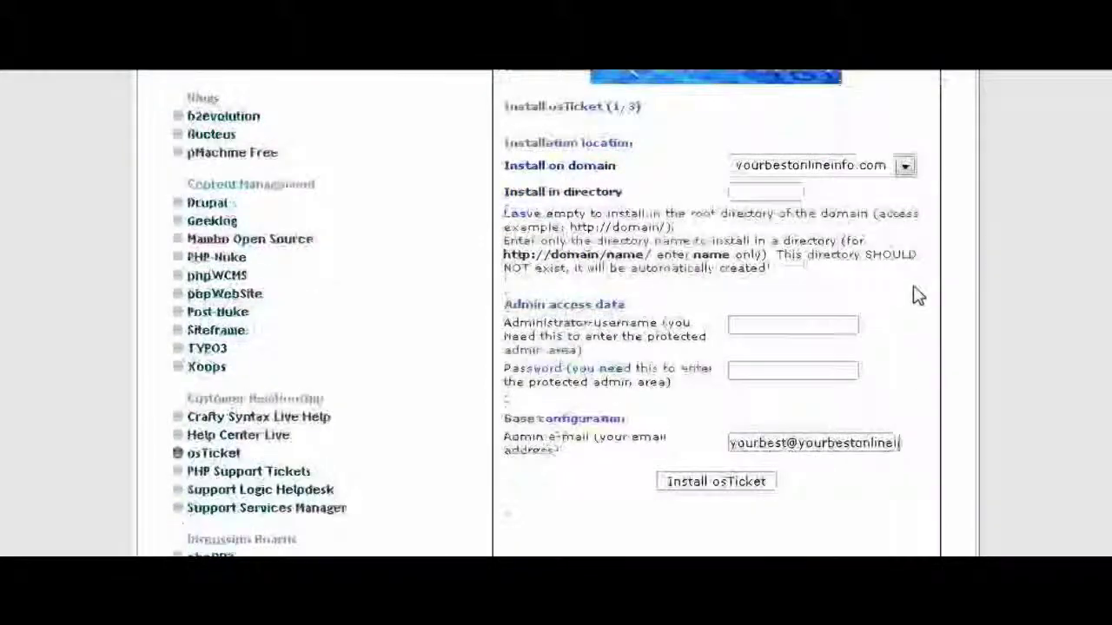
scroll(909, 291, up, 1)
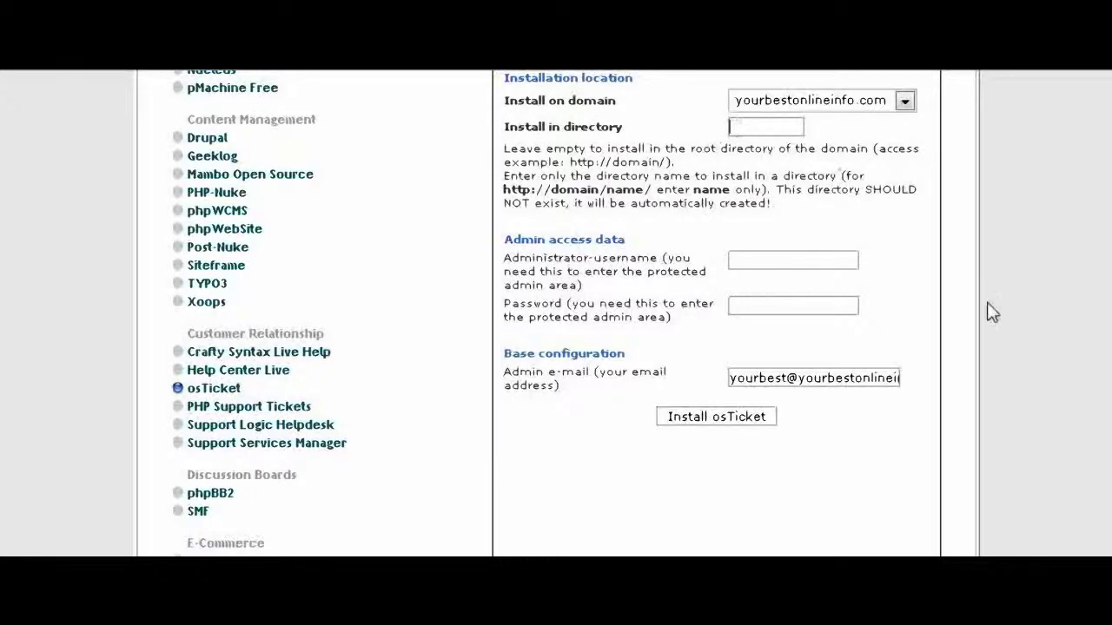
scroll(998, 339, up, 2)
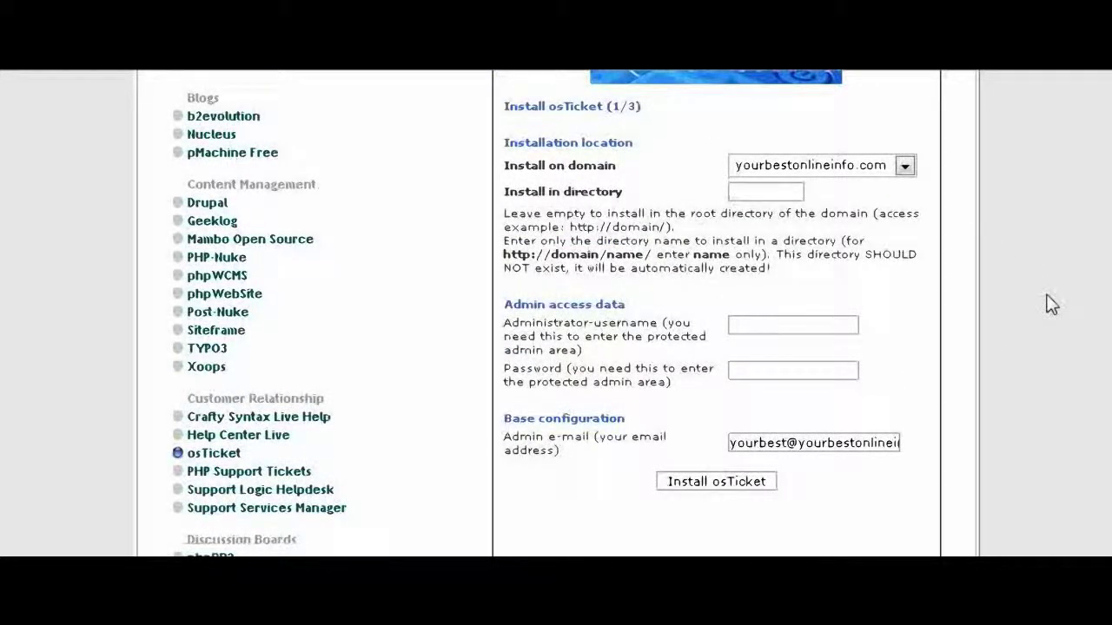
text(lpdesk)
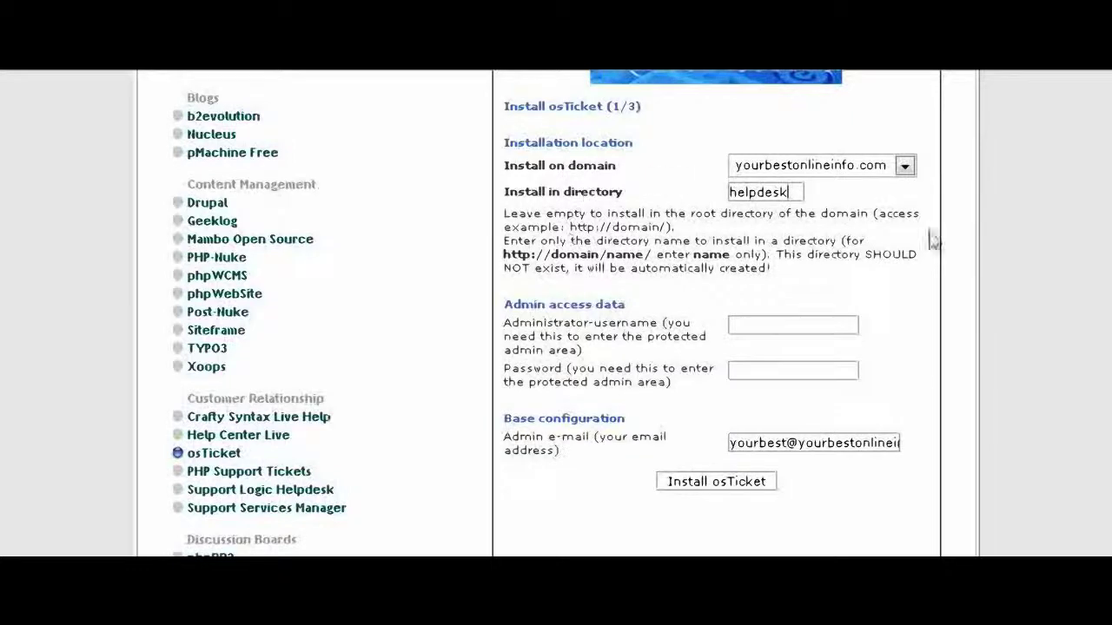
Step: Fill in the administrator username, password and admin e-mail for the install
scroll(978, 230, down, 3)
click(785, 195)
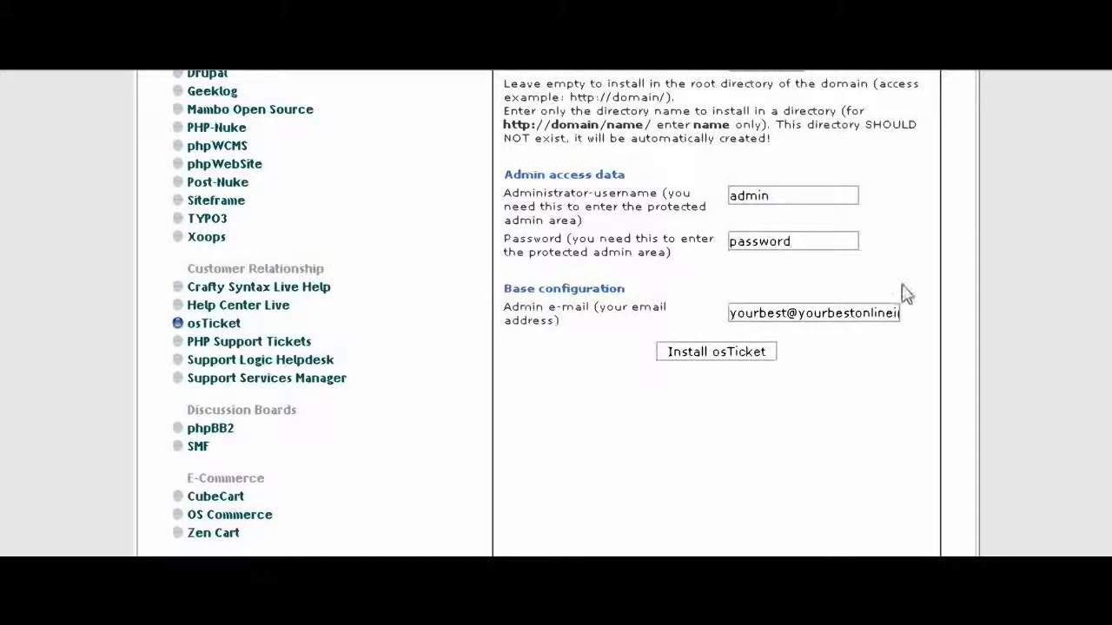
scroll(895, 282, down, 2)
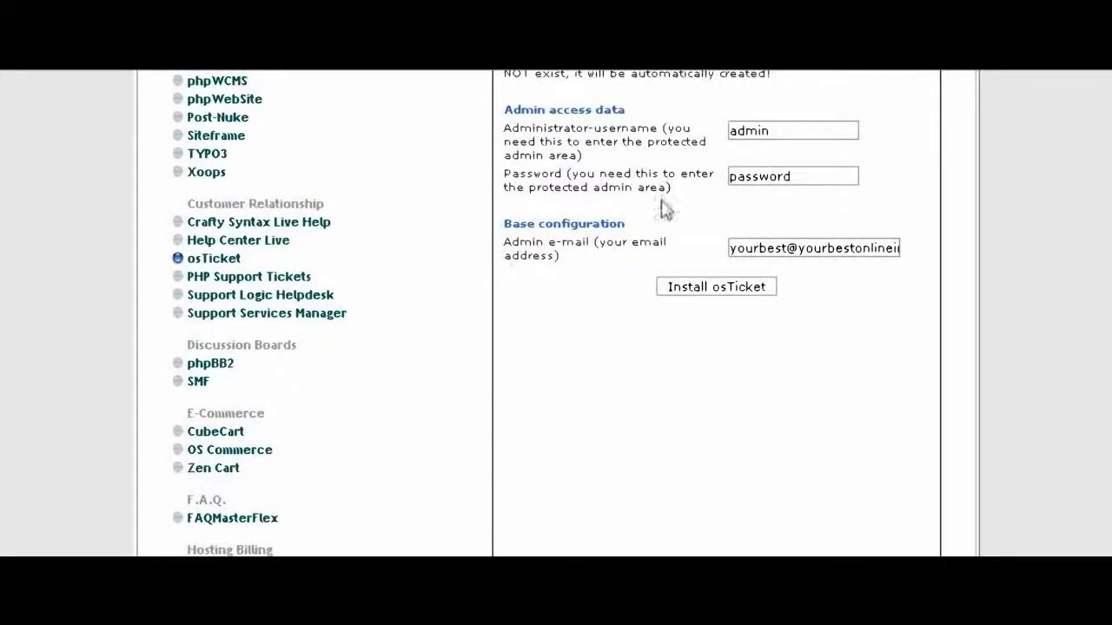
scroll(874, 299, down, 2)
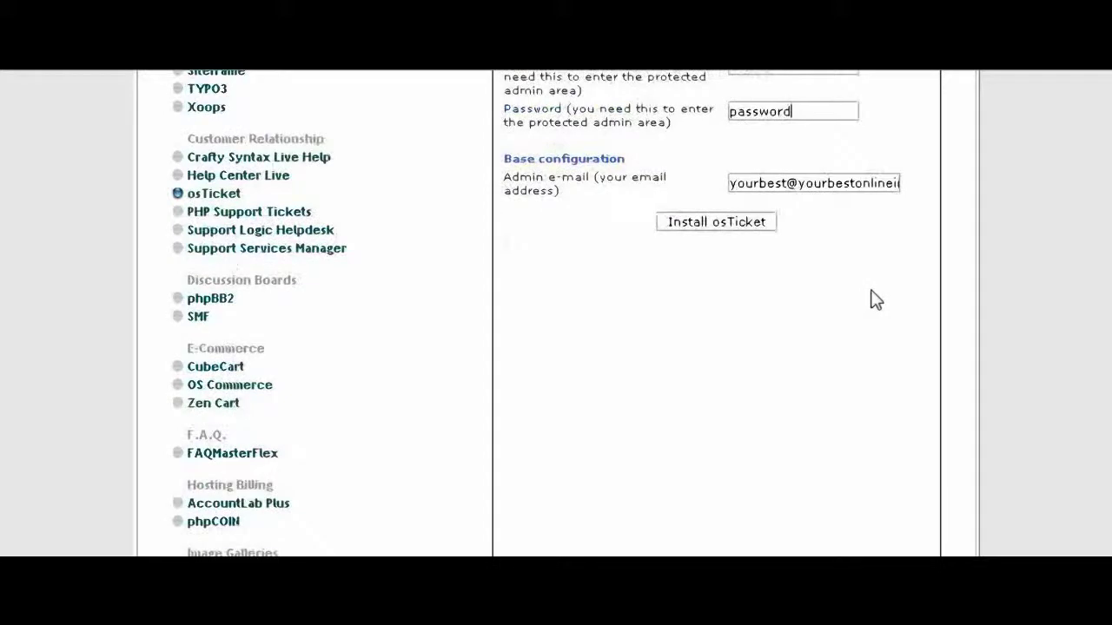
Step: Submit the settings, finish the osTicket installation and open the admin.php login page
click(736, 224)
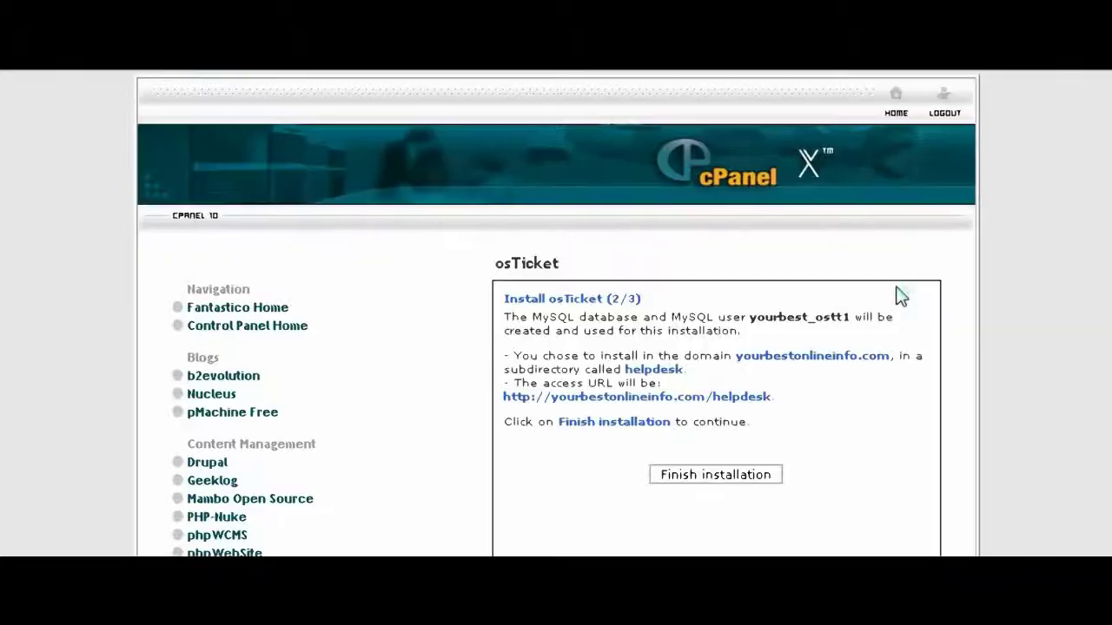
scroll(898, 294, down, 3)
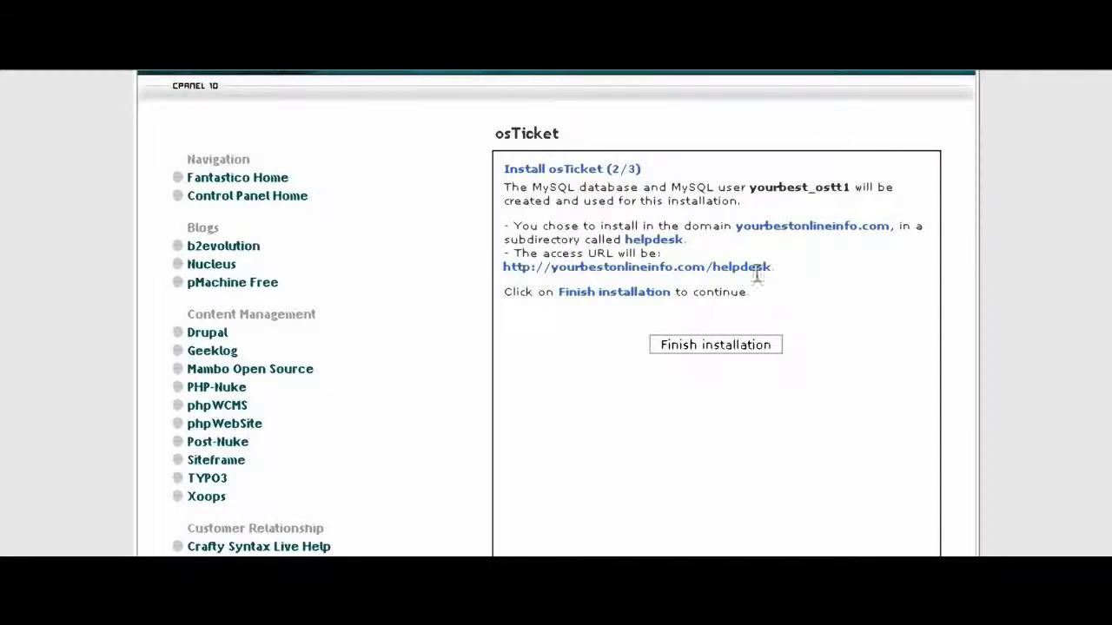
click(727, 350)
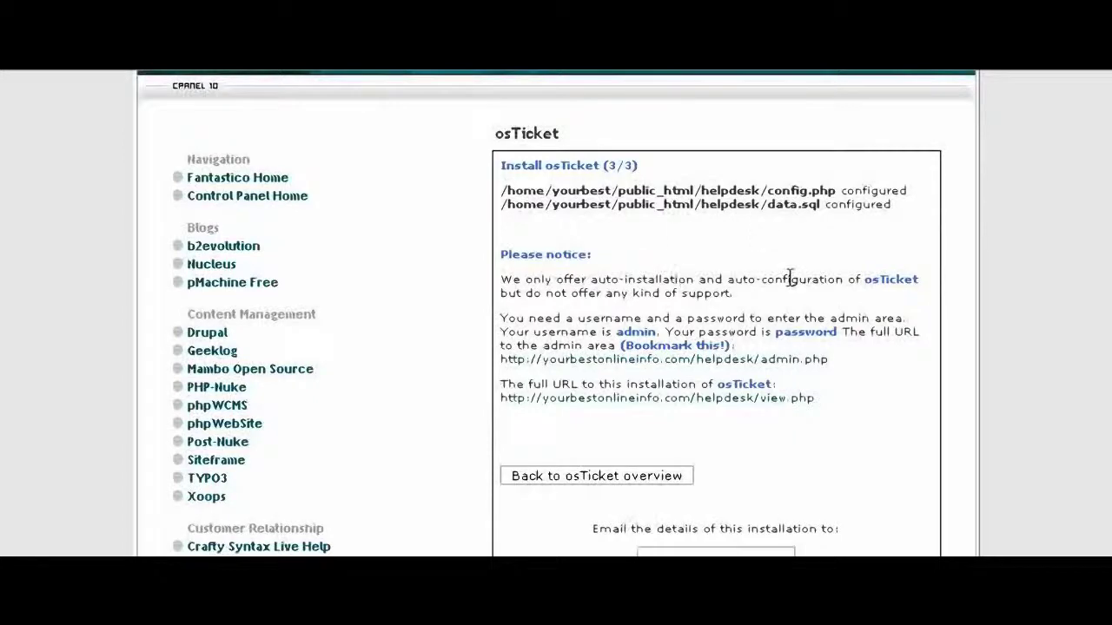
scroll(791, 278, down, 3)
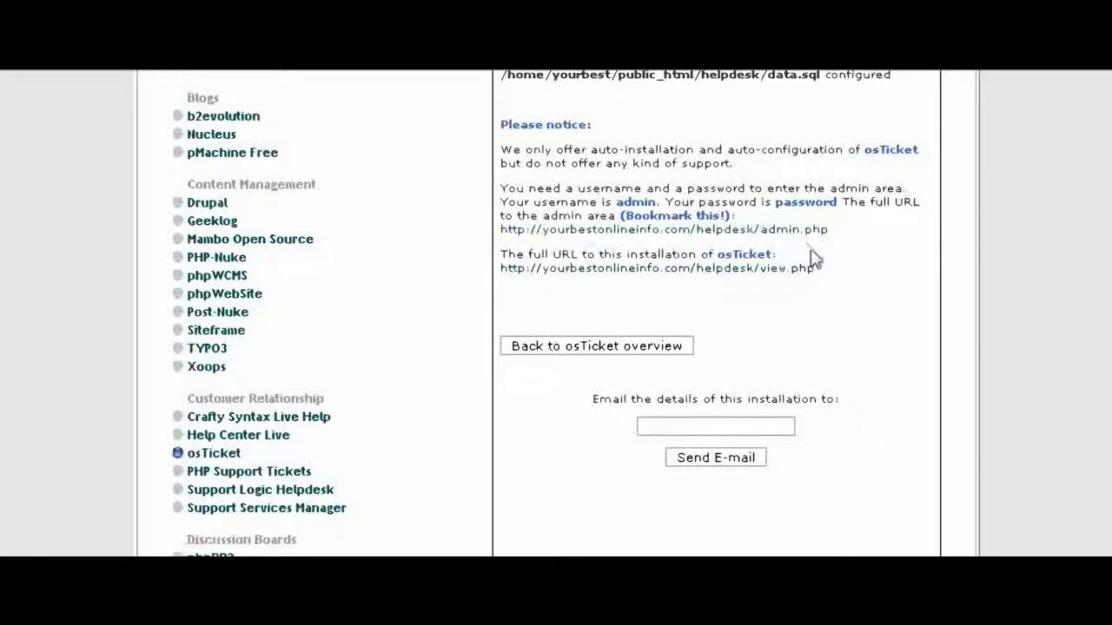
scroll(796, 241, down, 1)
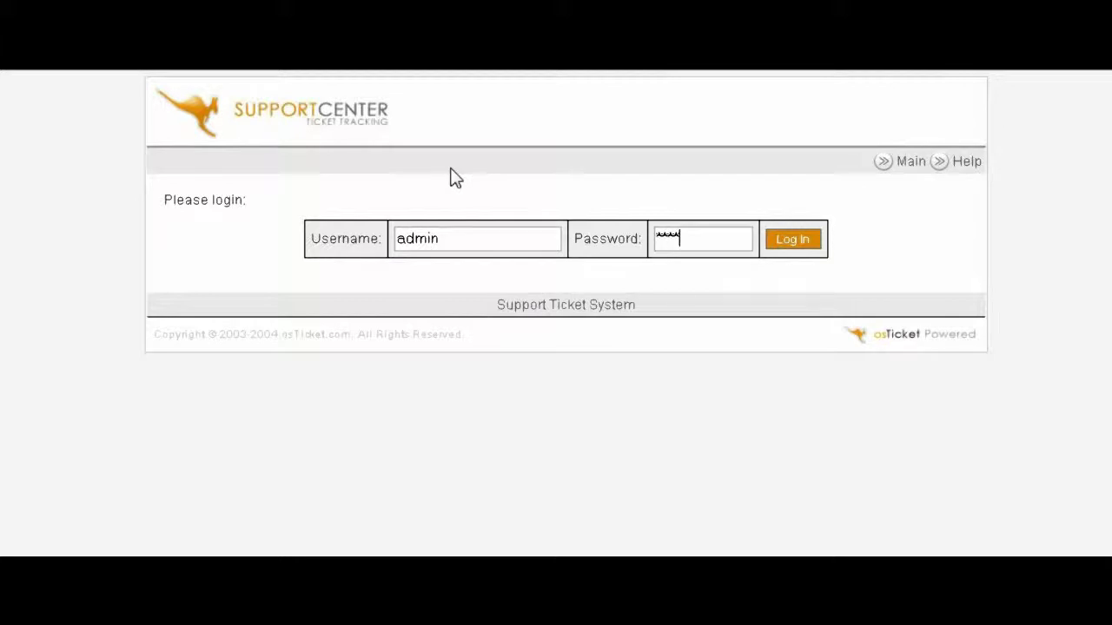
Step: Log in as the administrator and dismiss the browser's save-password prompt
key(Return)
key(Escape)
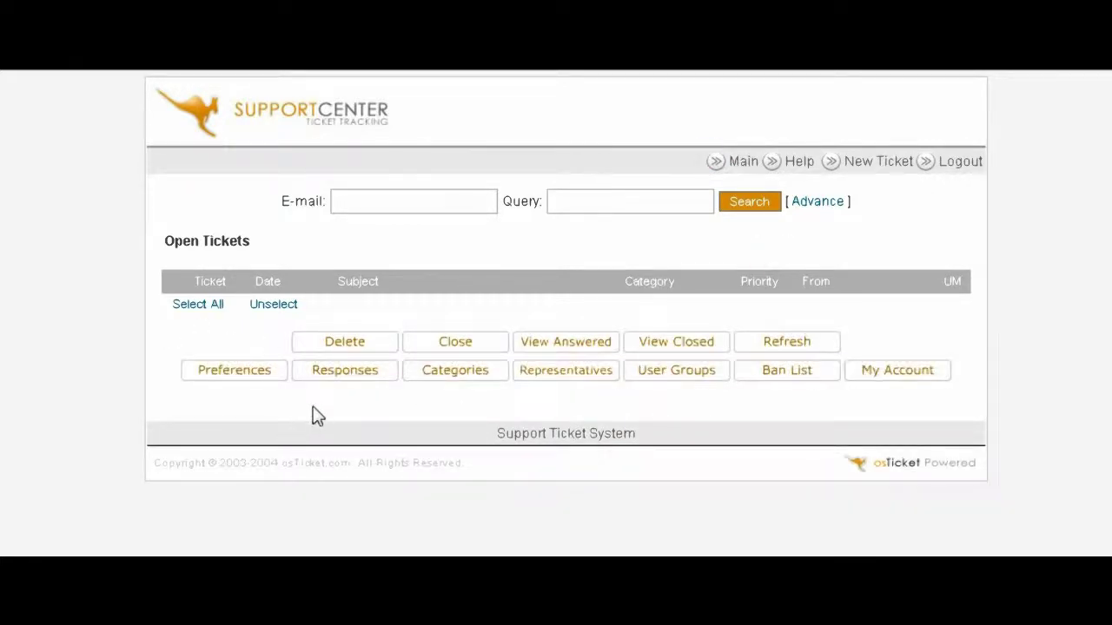
Step: Go to the Categories settings and review the existing category list
click(455, 373)
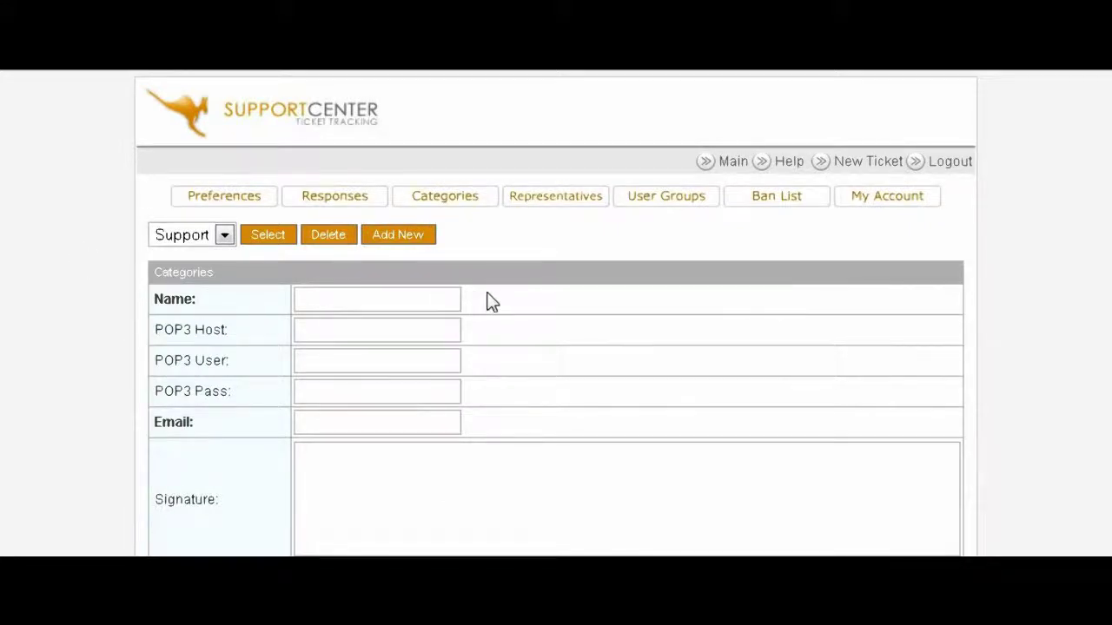
scroll(486, 301, down, 1)
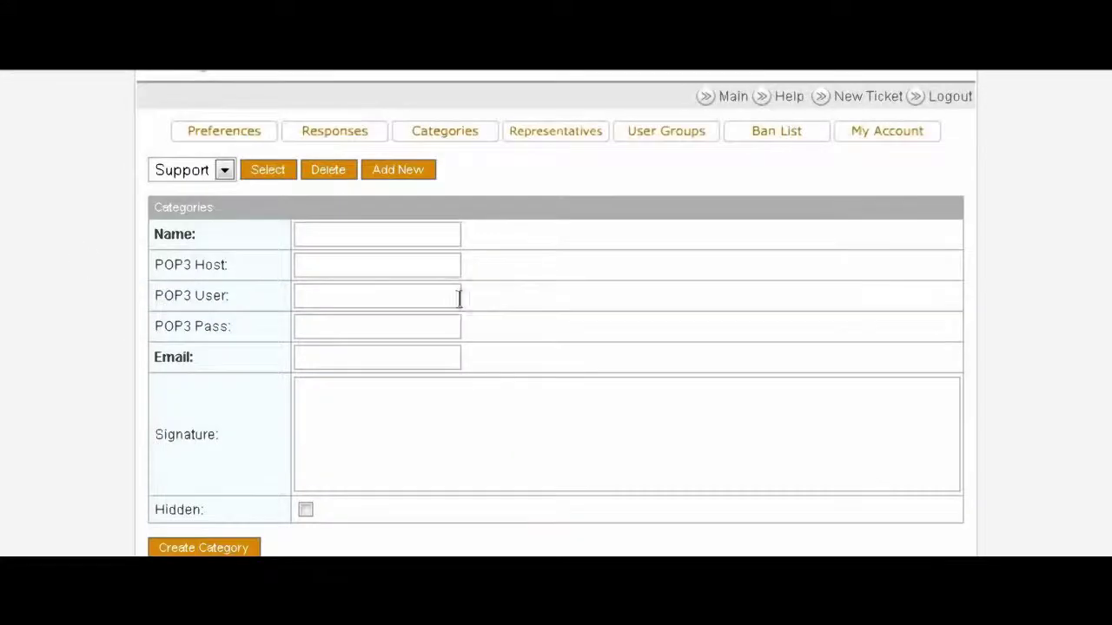
click(223, 172)
click(223, 172)
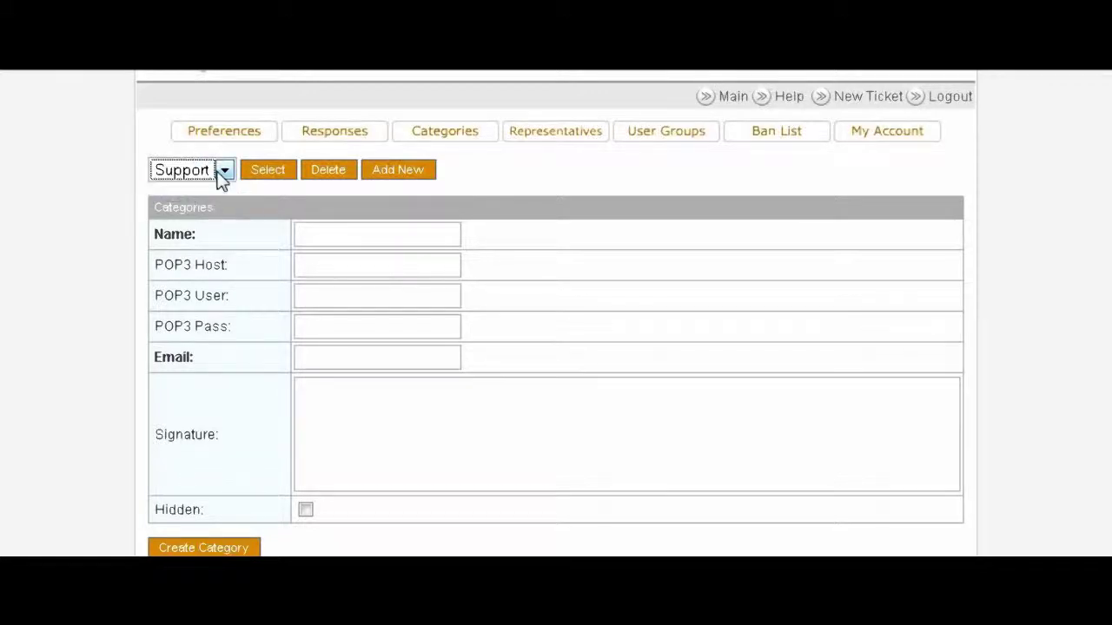
click(106, 179)
Step: Create the 'General Question' category with the ticket e-mail address
click(325, 235)
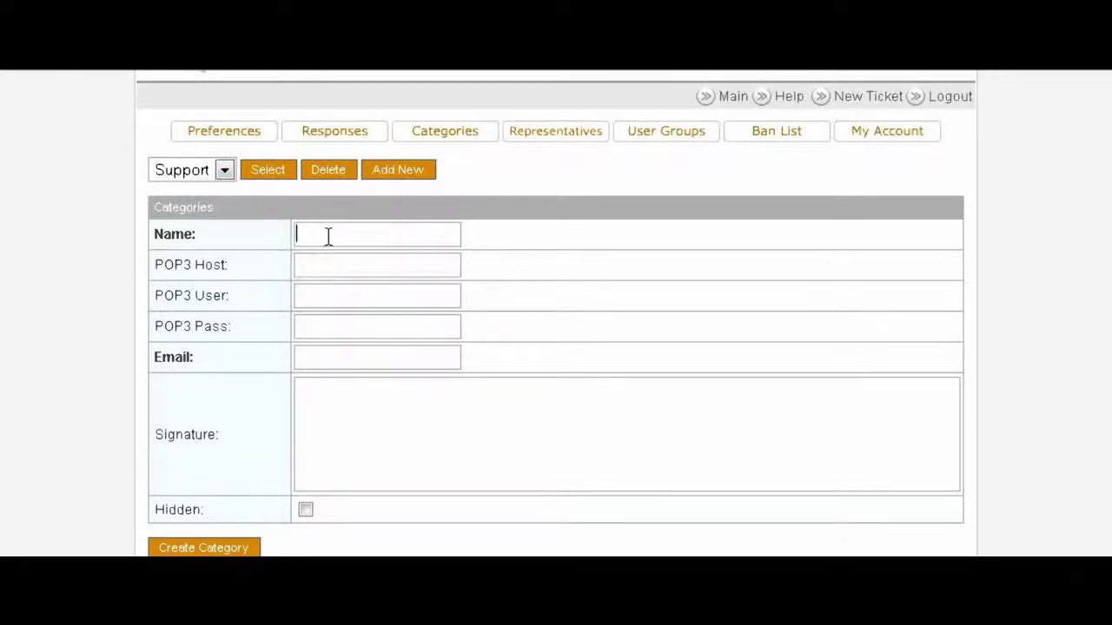
scroll(512, 258, down, 2)
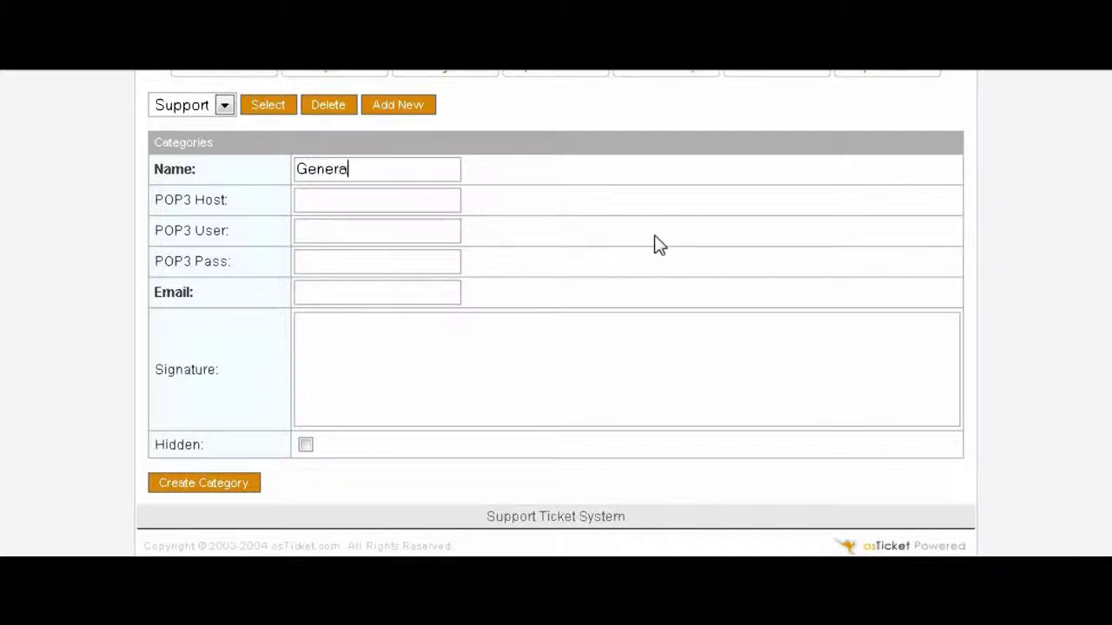
text(General Question)
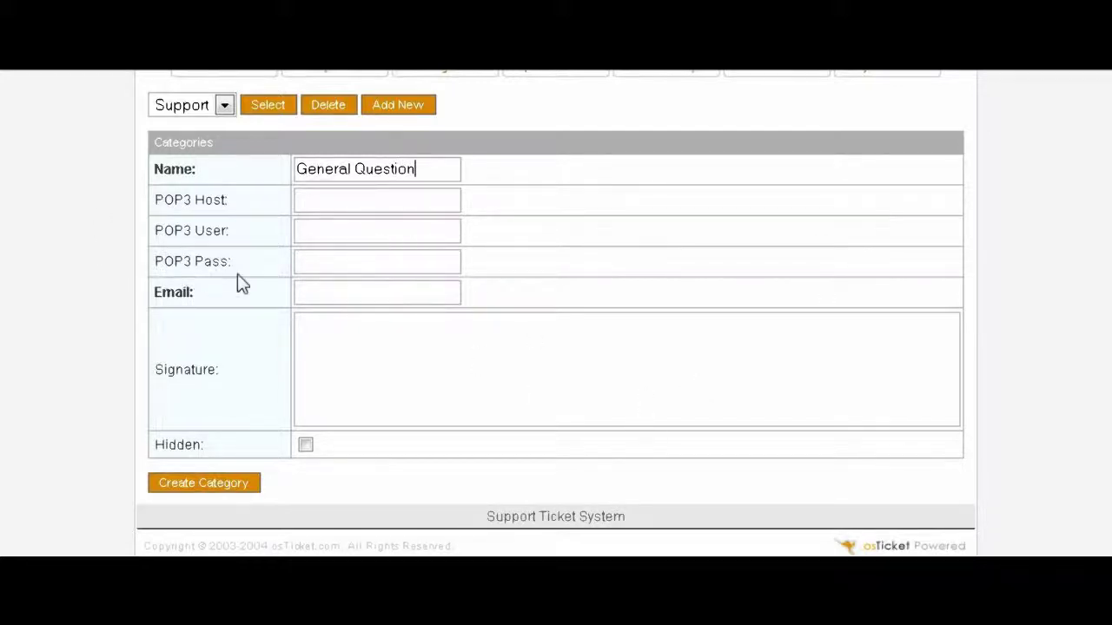
scroll(533, 304, down, 1)
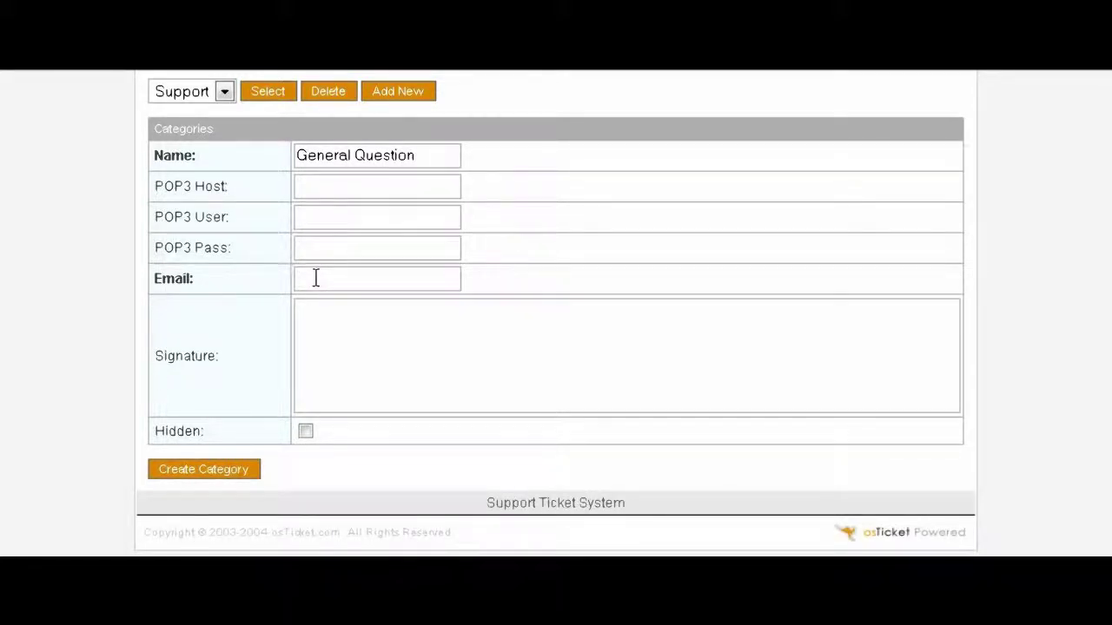
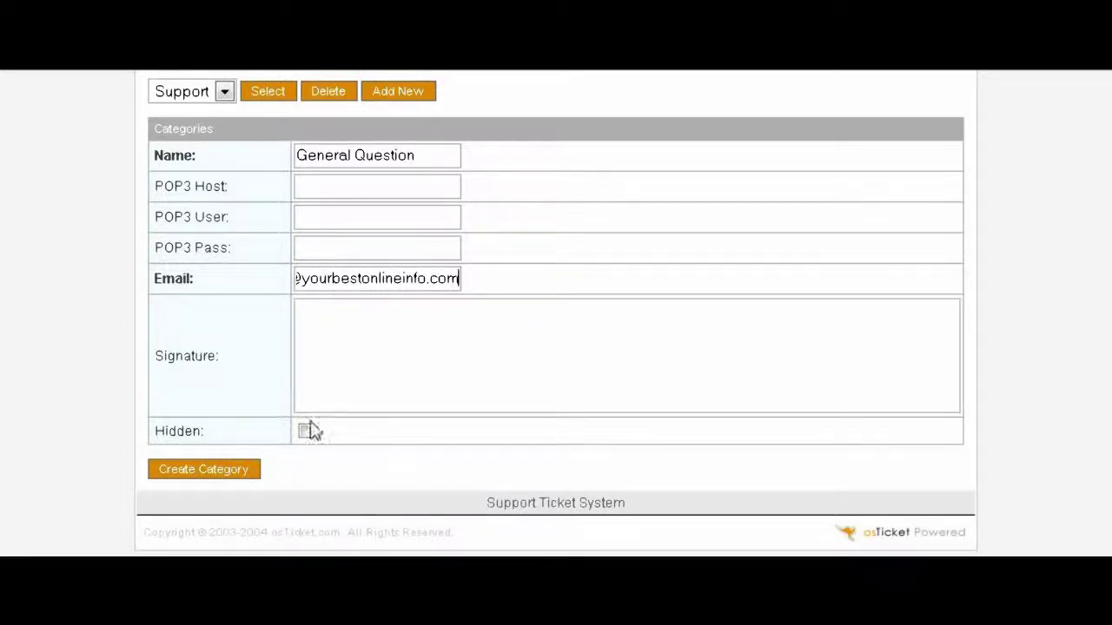
click(208, 473)
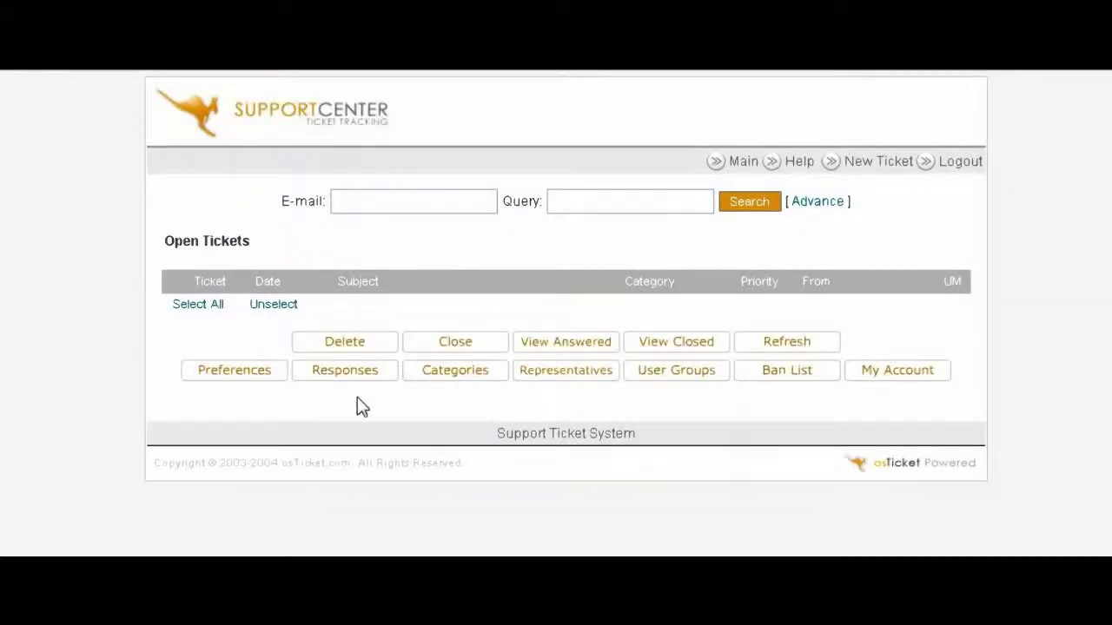
Step: Load the General Question category's details on the Categories page
click(433, 381)
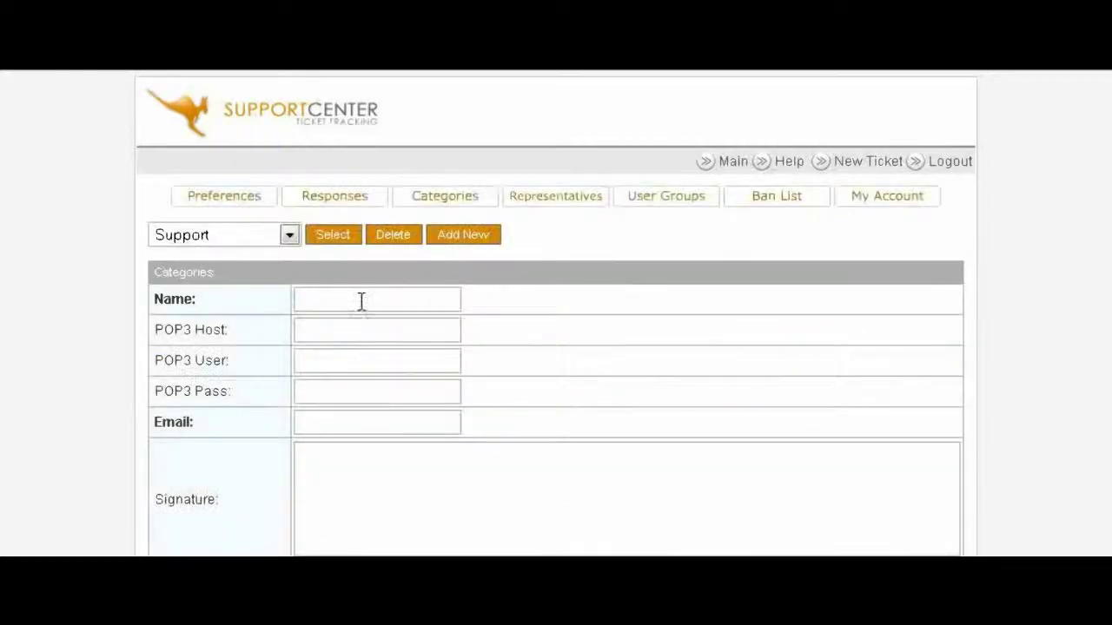
click(290, 234)
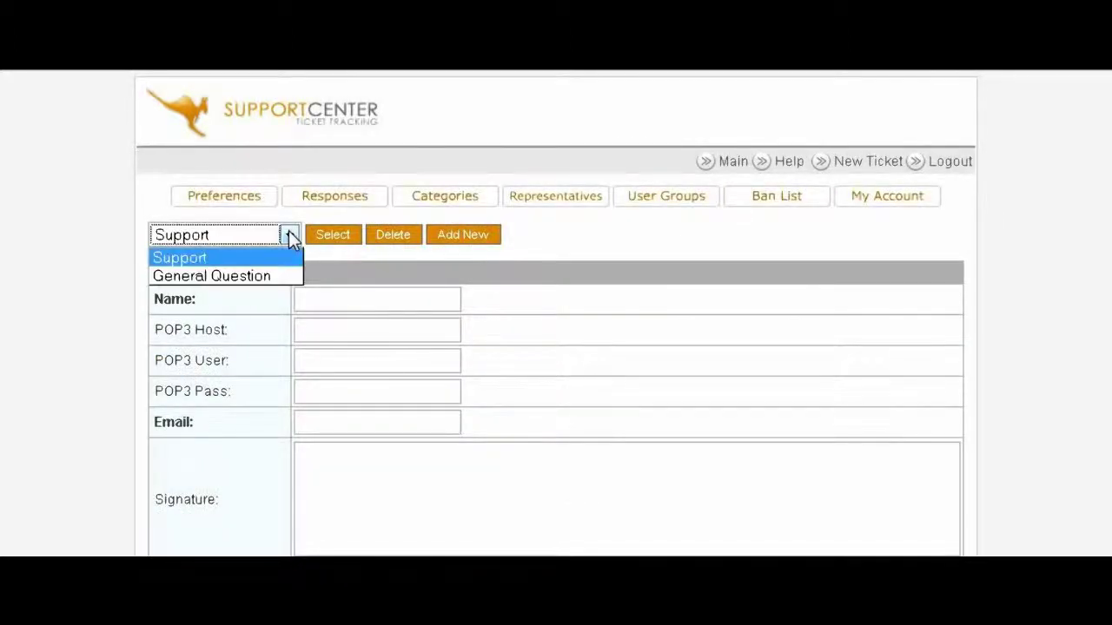
click(269, 272)
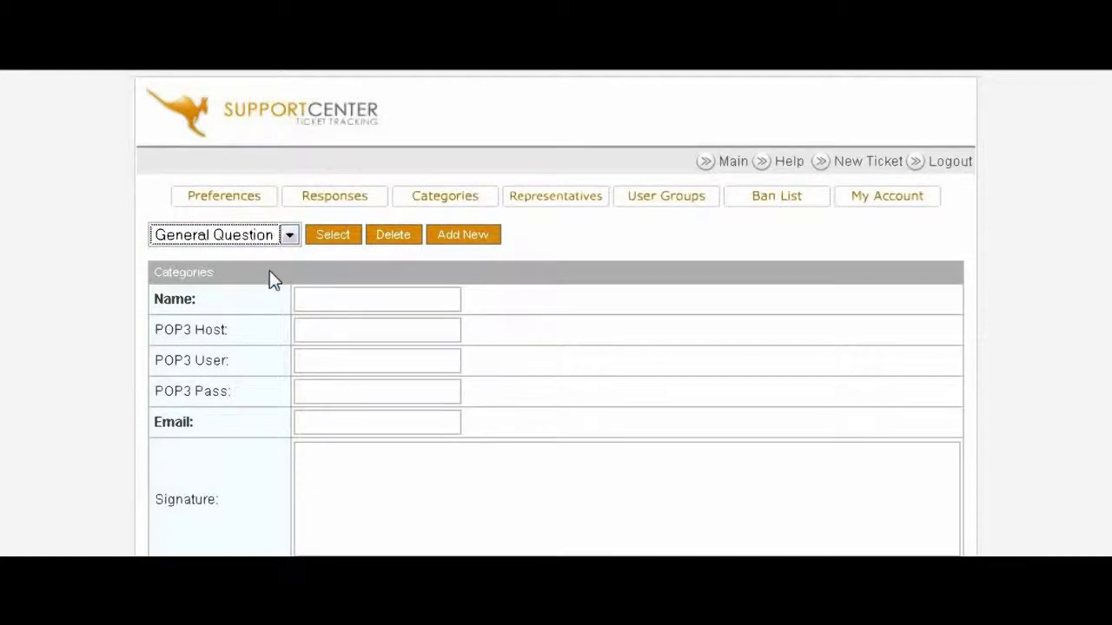
click(331, 240)
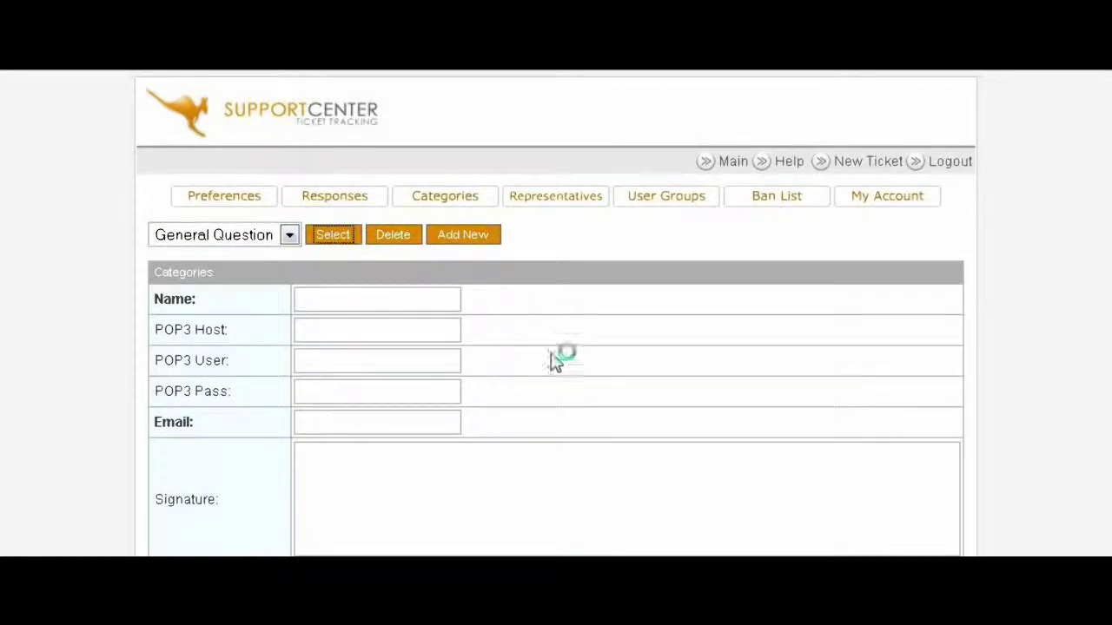
scroll(634, 373, down, 1)
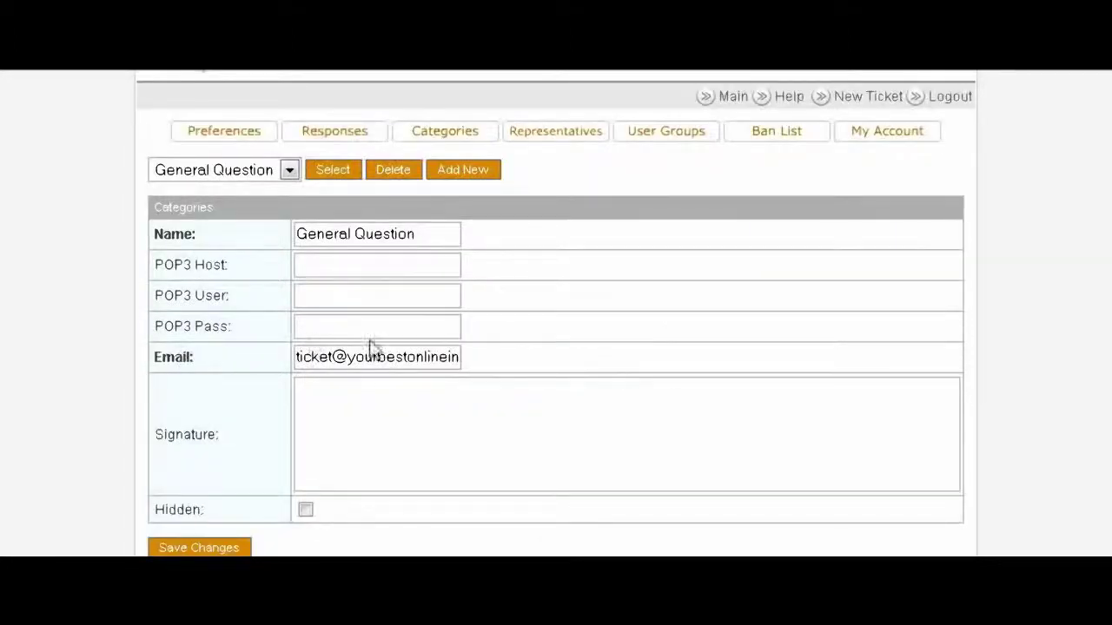
scroll(603, 350, up, 1)
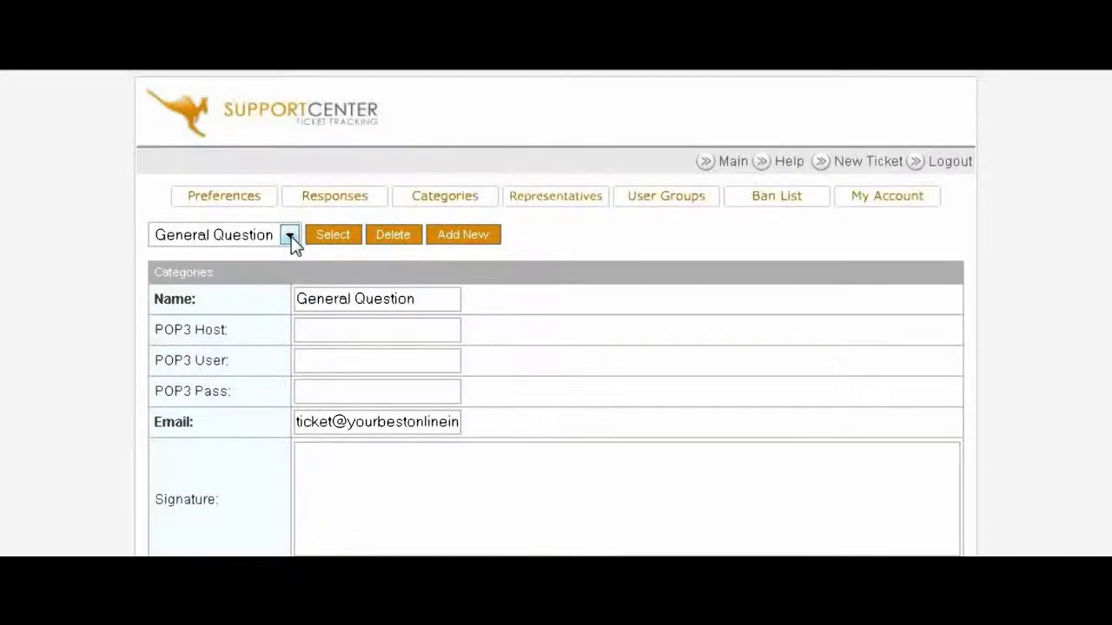
Step: Load the Support category's details and inspect its 'Support' signature
click(289, 236)
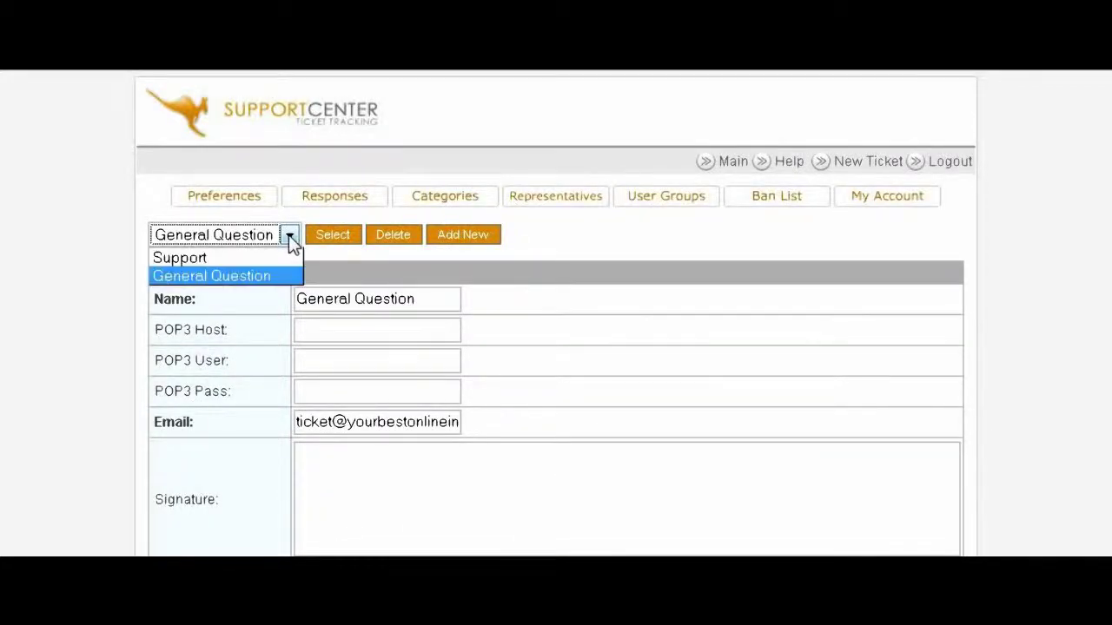
click(275, 257)
click(339, 241)
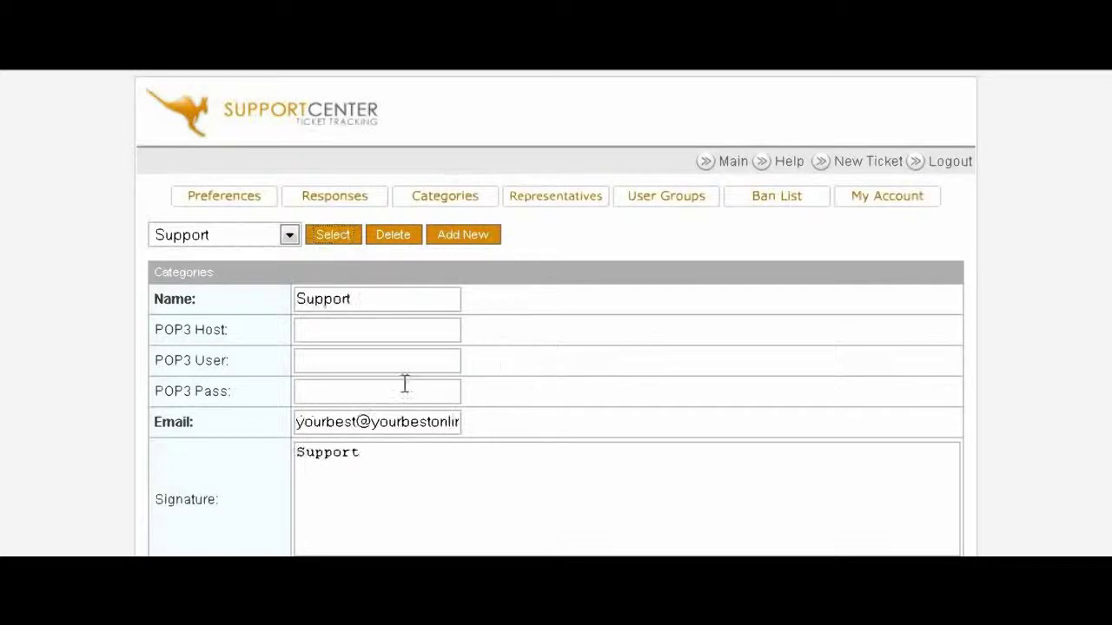
scroll(521, 364, down, 2)
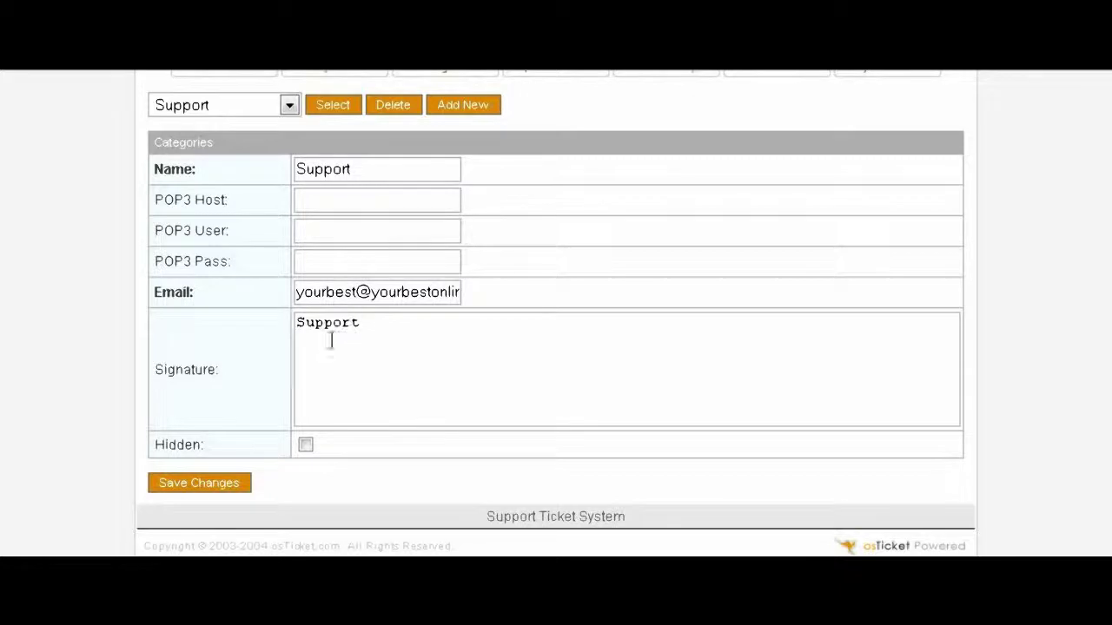
drag(374, 324, 253, 332)
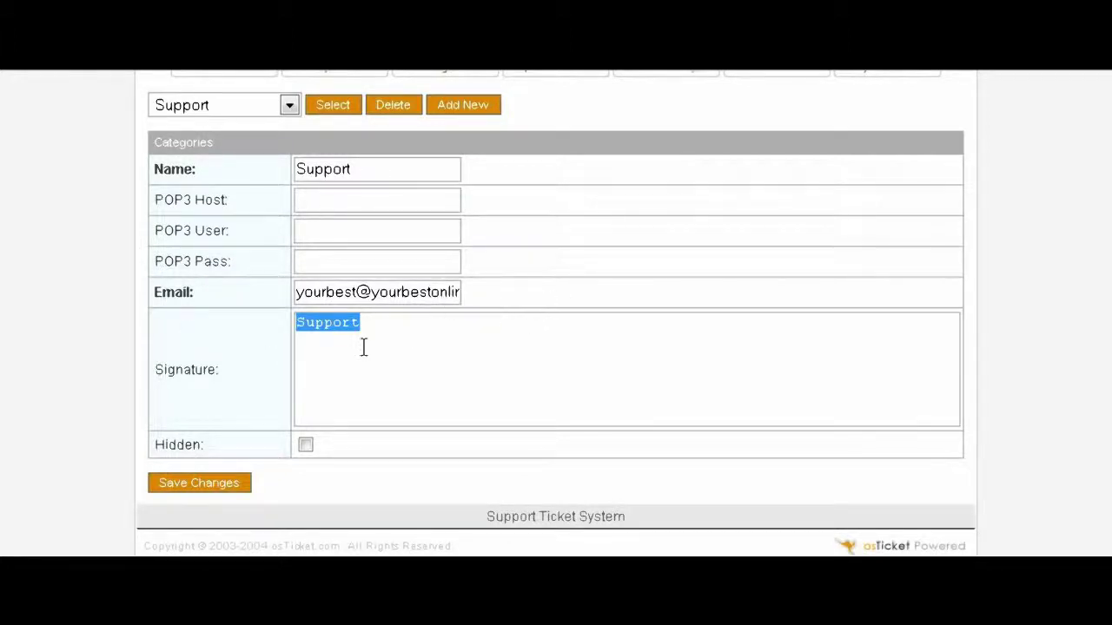
scroll(521, 329, up, 3)
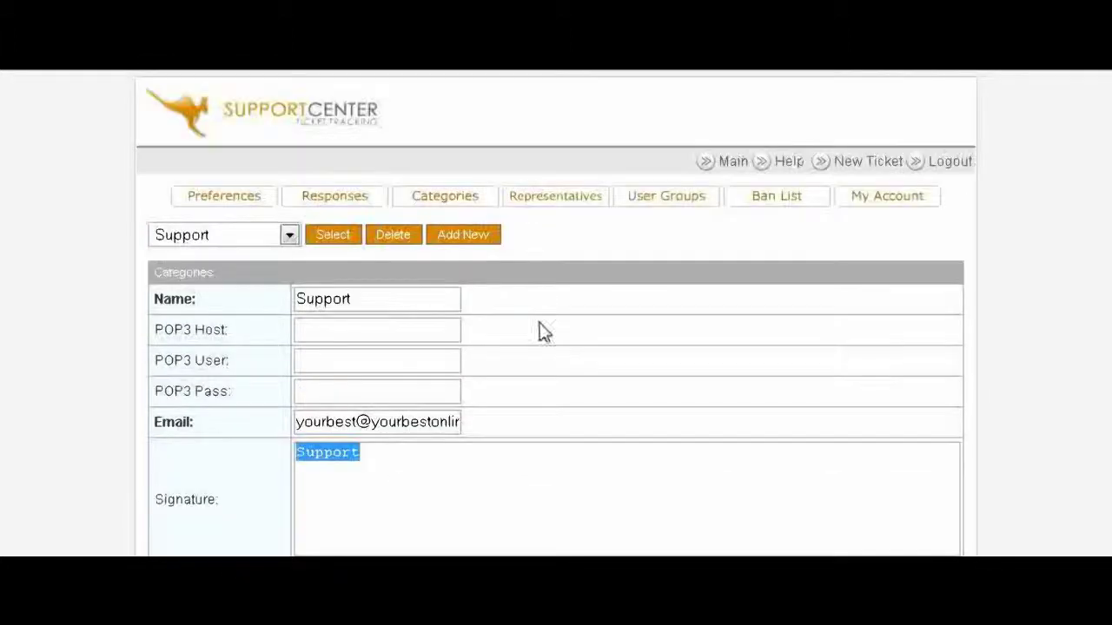
click(290, 236)
click(271, 242)
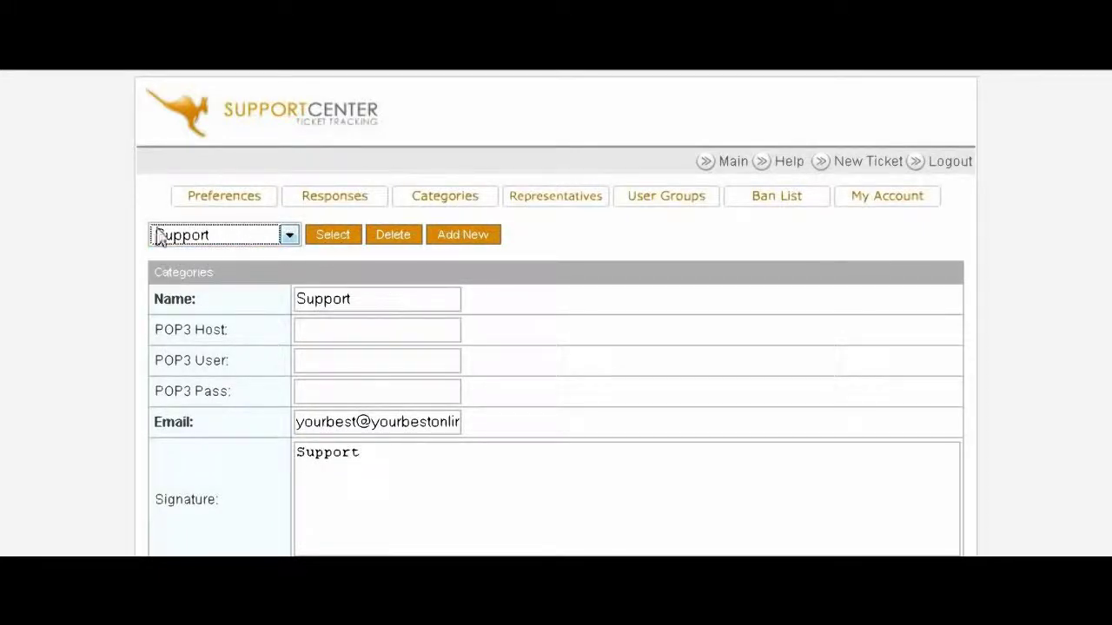
scroll(174, 296, down, 3)
scroll(278, 317, up, 3)
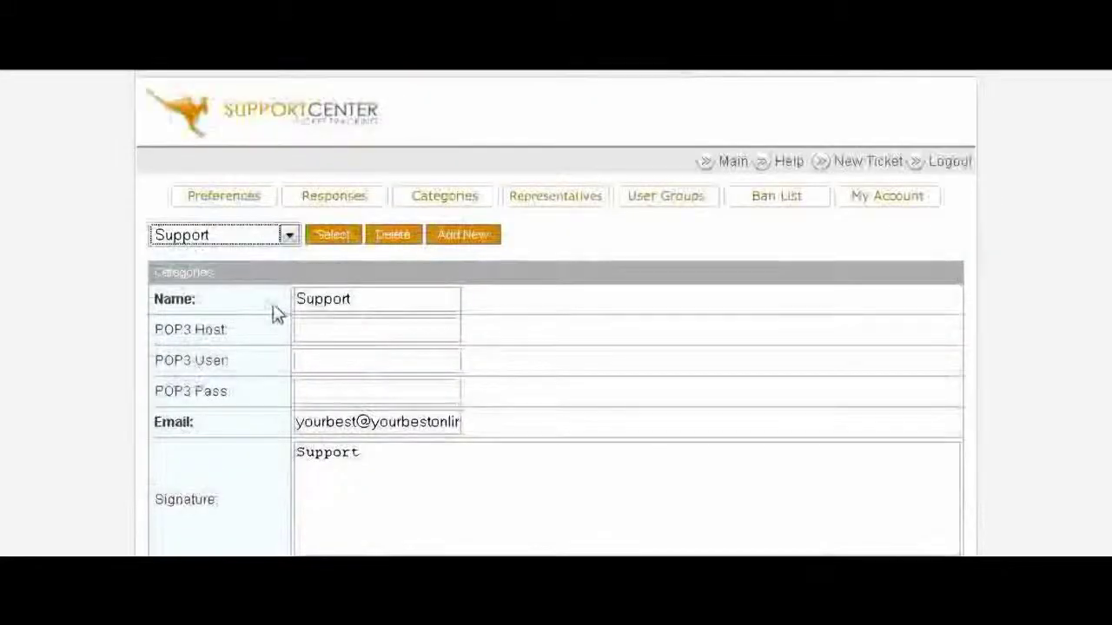
Step: Create the 'JV Request' category, choosing the ticket e-mail address from the suggestions
click(461, 236)
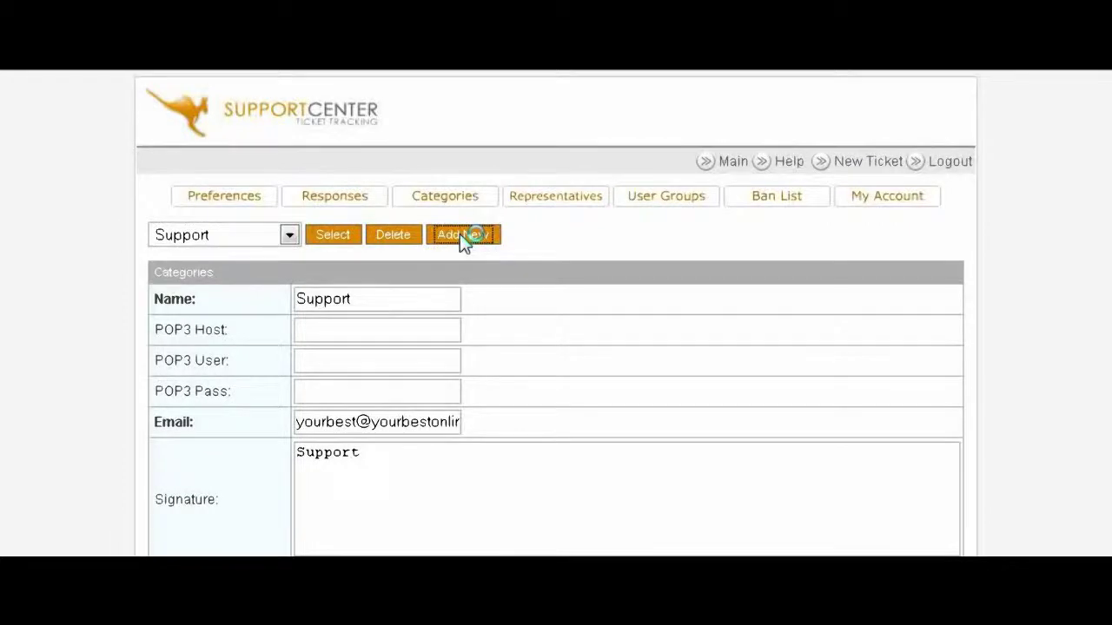
scroll(378, 246, down, 1)
click(328, 234)
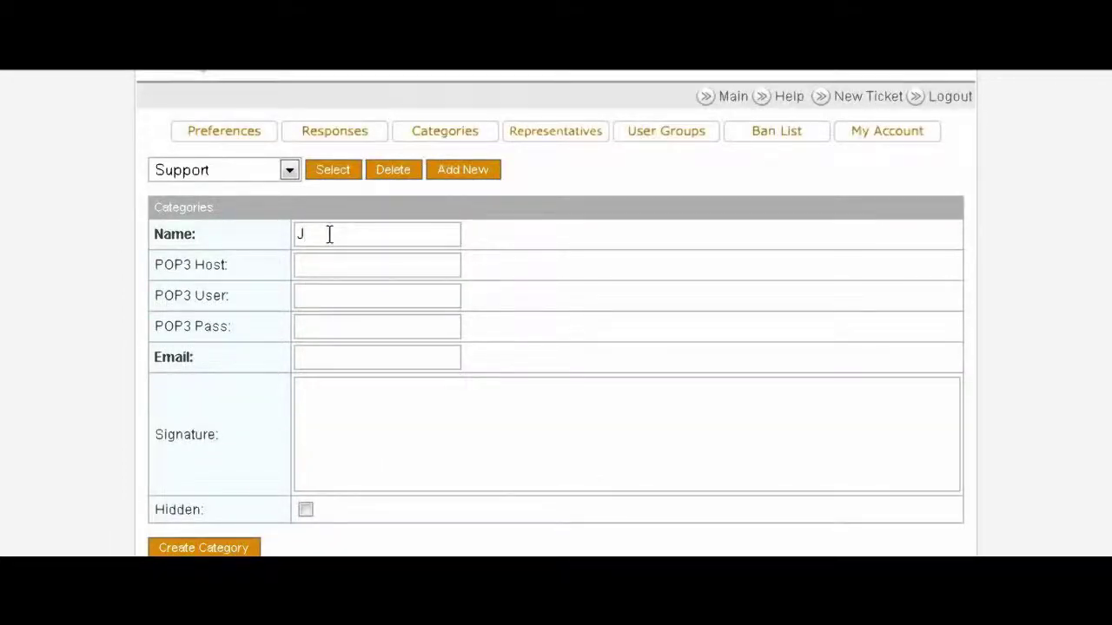
text(JV Request)
click(327, 354)
click(315, 357)
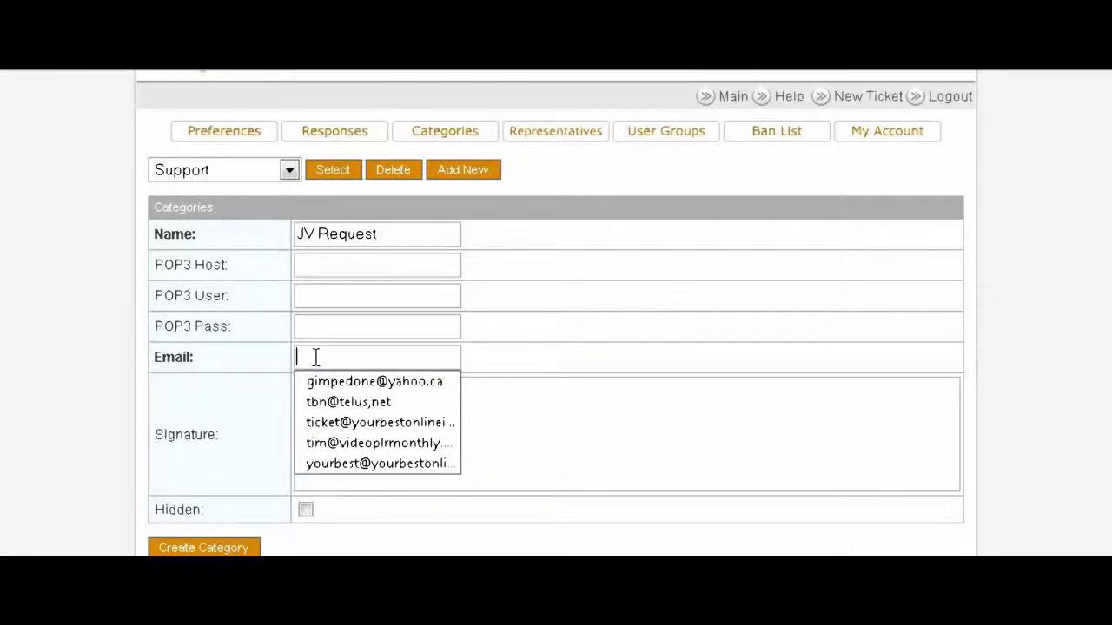
click(315, 357)
click(315, 357)
click(360, 420)
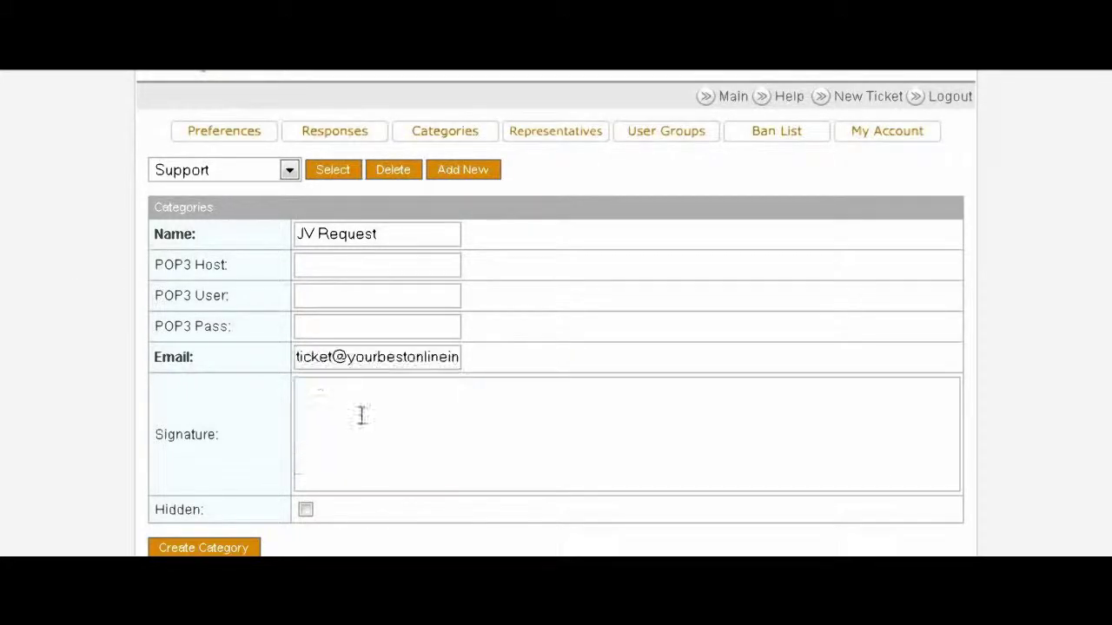
scroll(507, 373, down, 1)
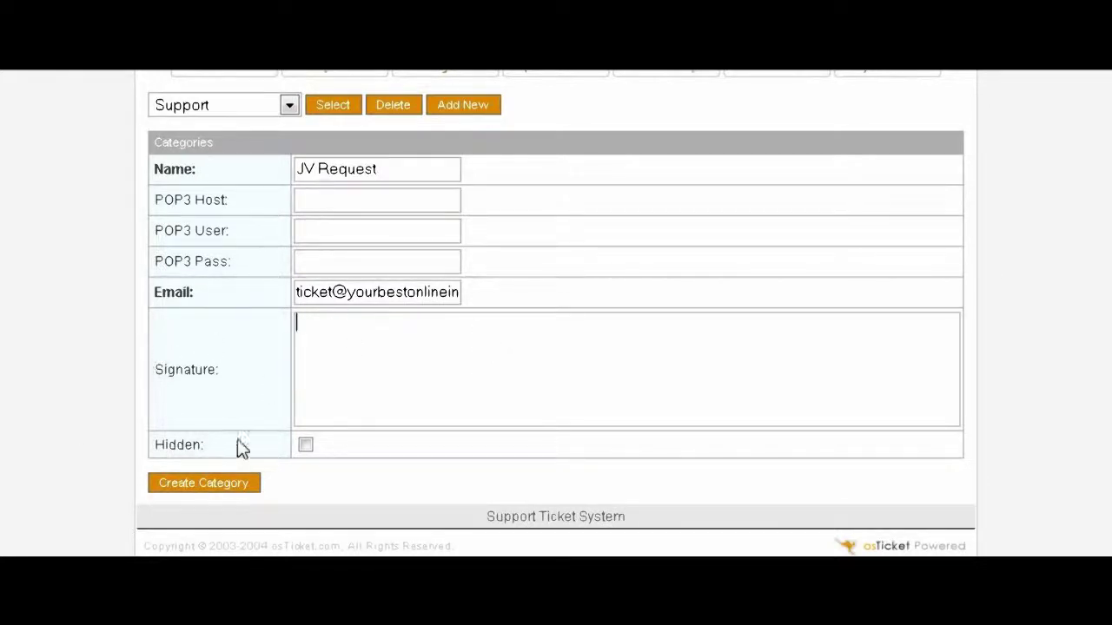
click(208, 486)
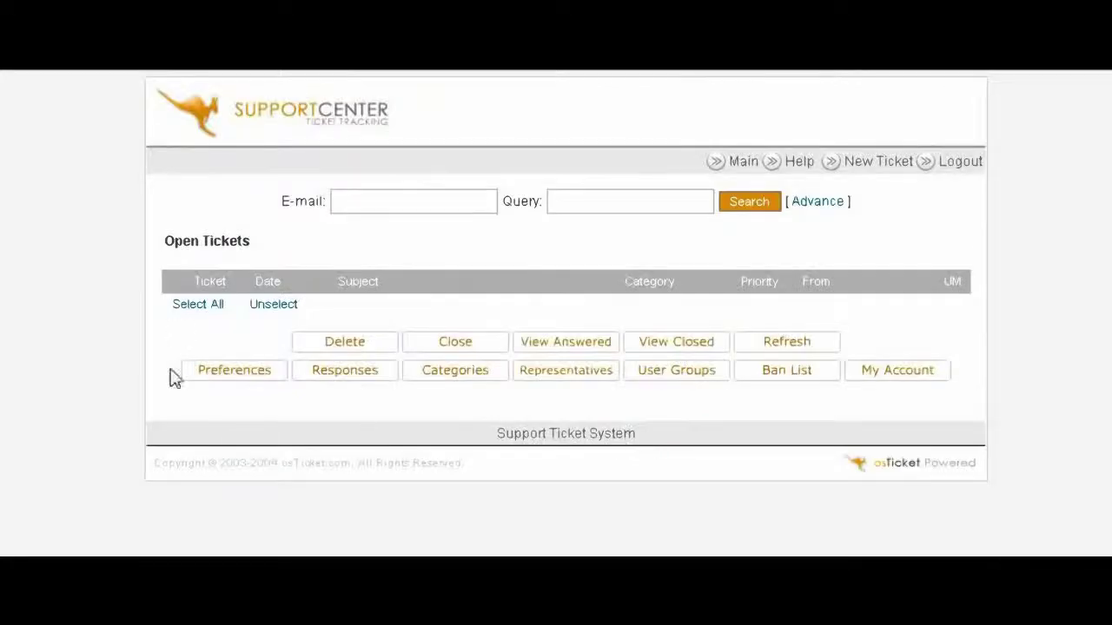
Step: Confirm the category dropdown lists JV Request alongside Support and General Question
click(475, 376)
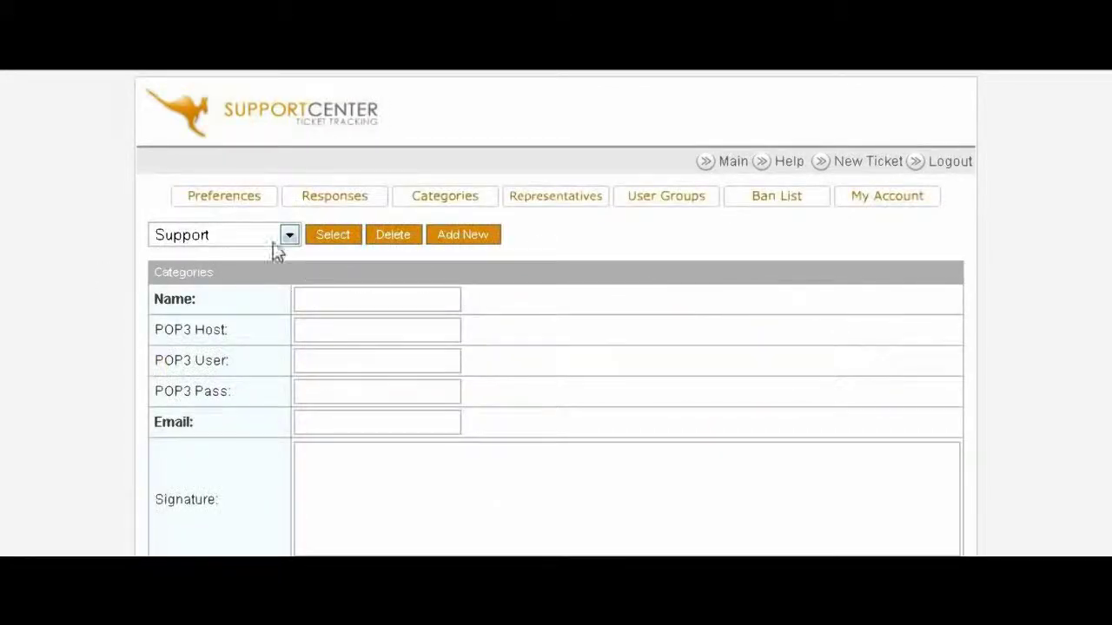
click(288, 238)
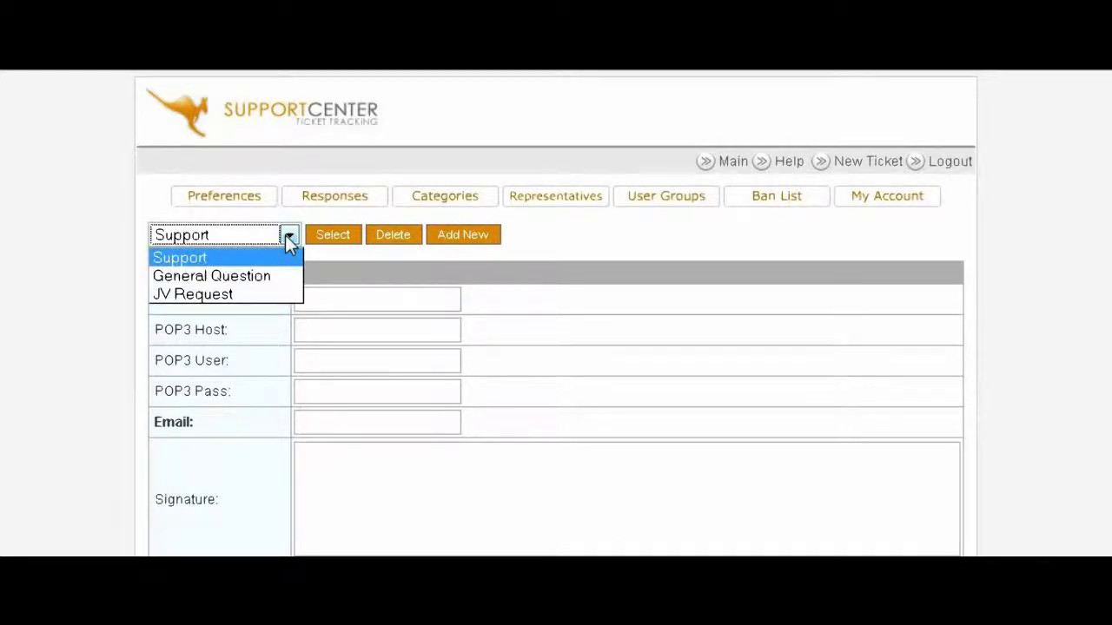
click(287, 236)
click(287, 236)
click(287, 236)
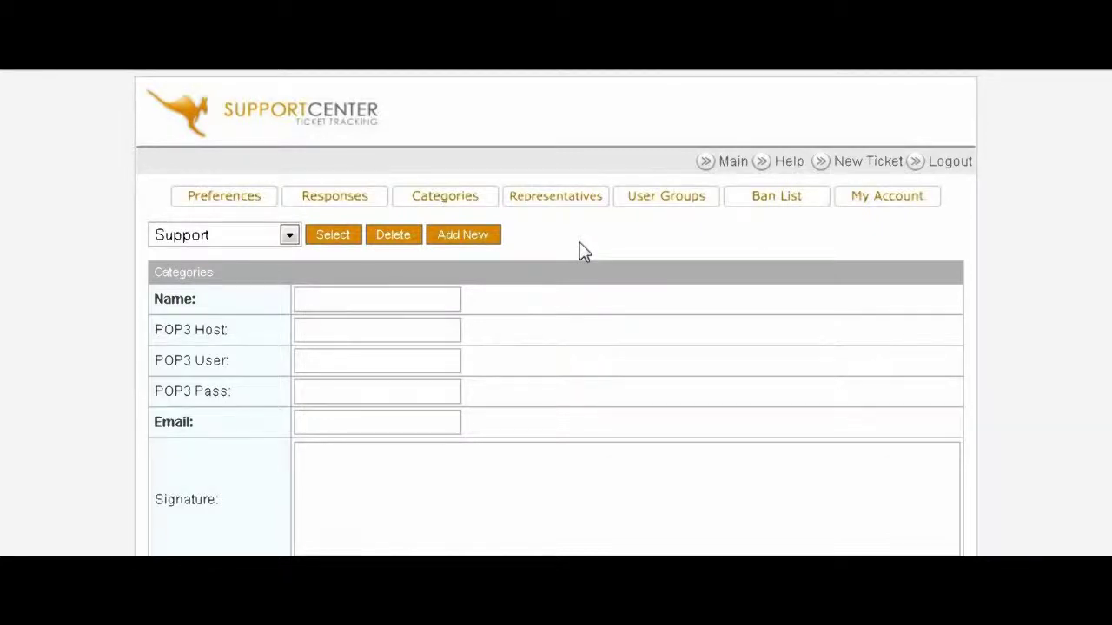
Step: Review the Attachments, Mail and Miscellaneous preferences (timezone GMT -05:00) and save them
click(225, 198)
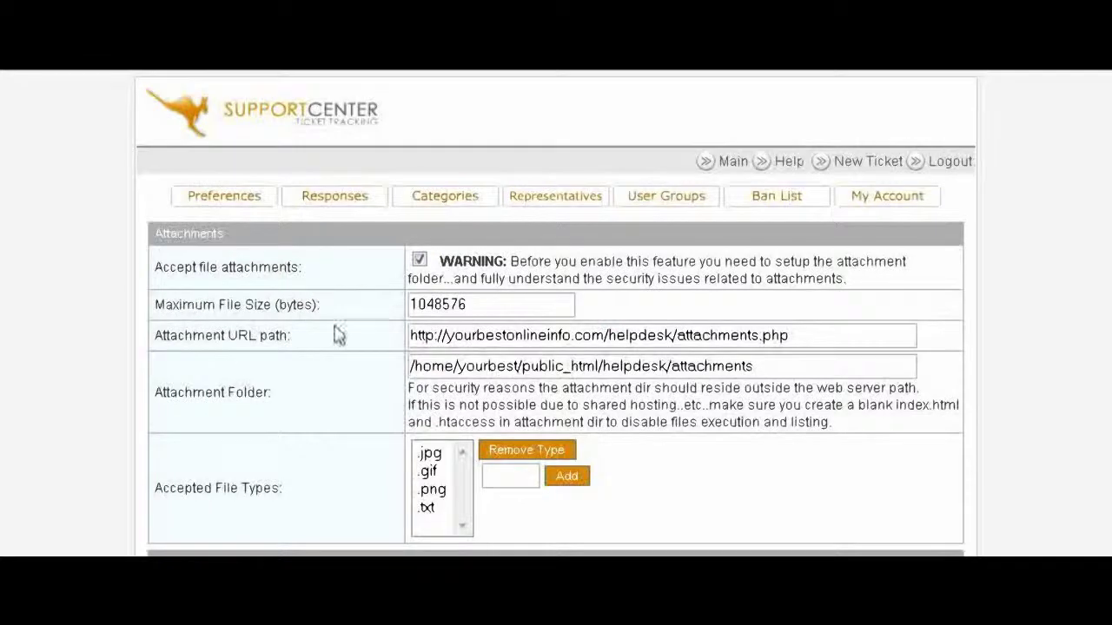
scroll(692, 281, down, 1)
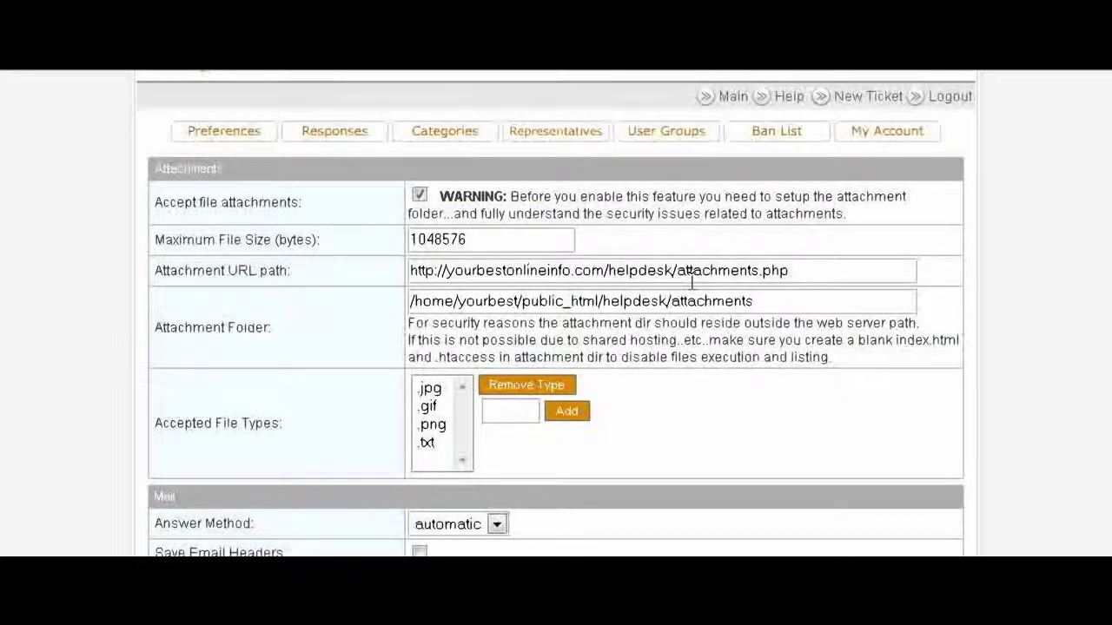
scroll(218, 333, up, 1)
scroll(597, 323, down, 1)
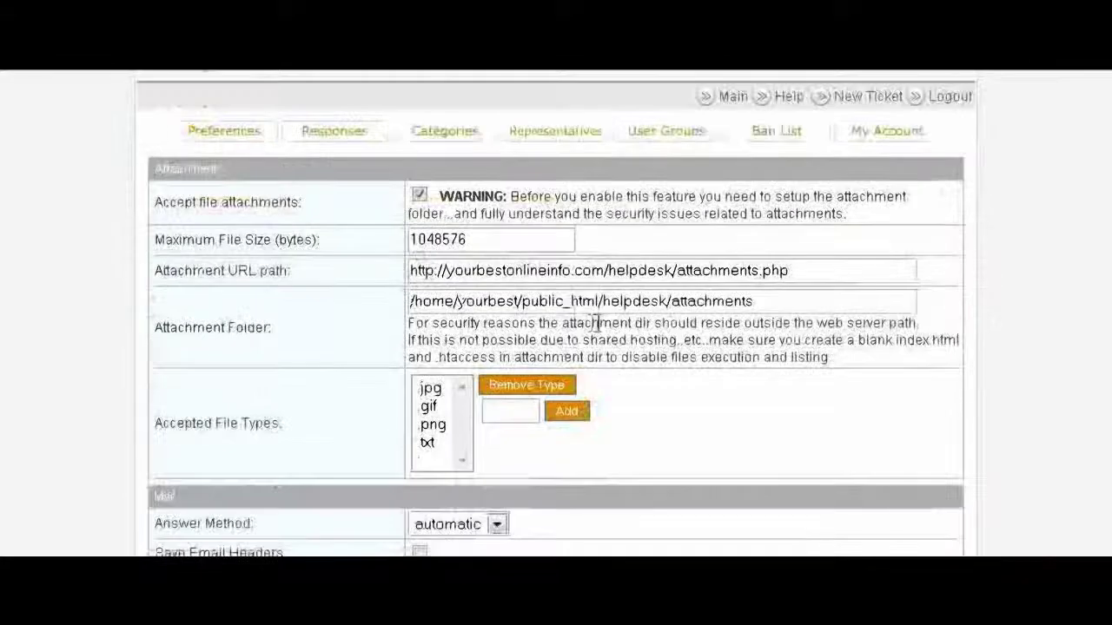
scroll(643, 322, down, 1)
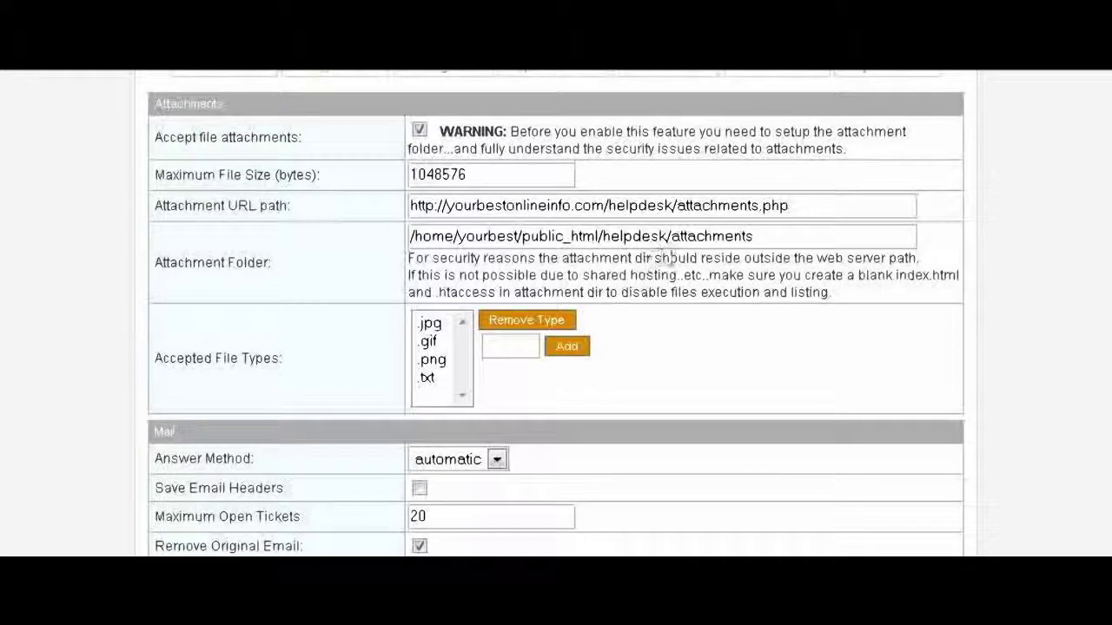
scroll(670, 258, down, 3)
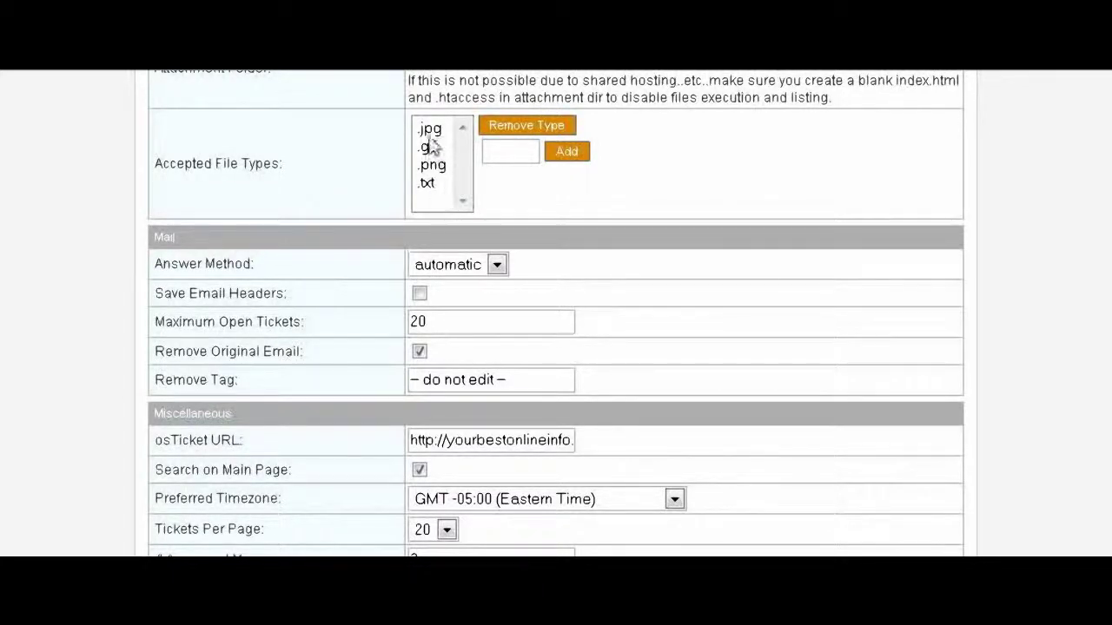
click(510, 149)
scroll(720, 281, down, 2)
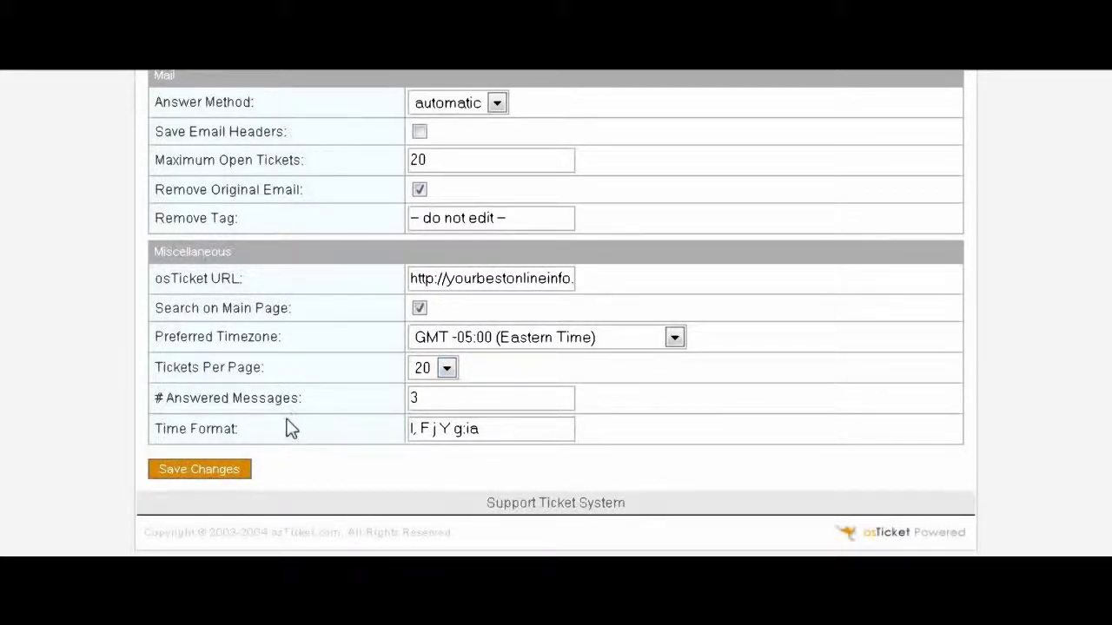
click(211, 476)
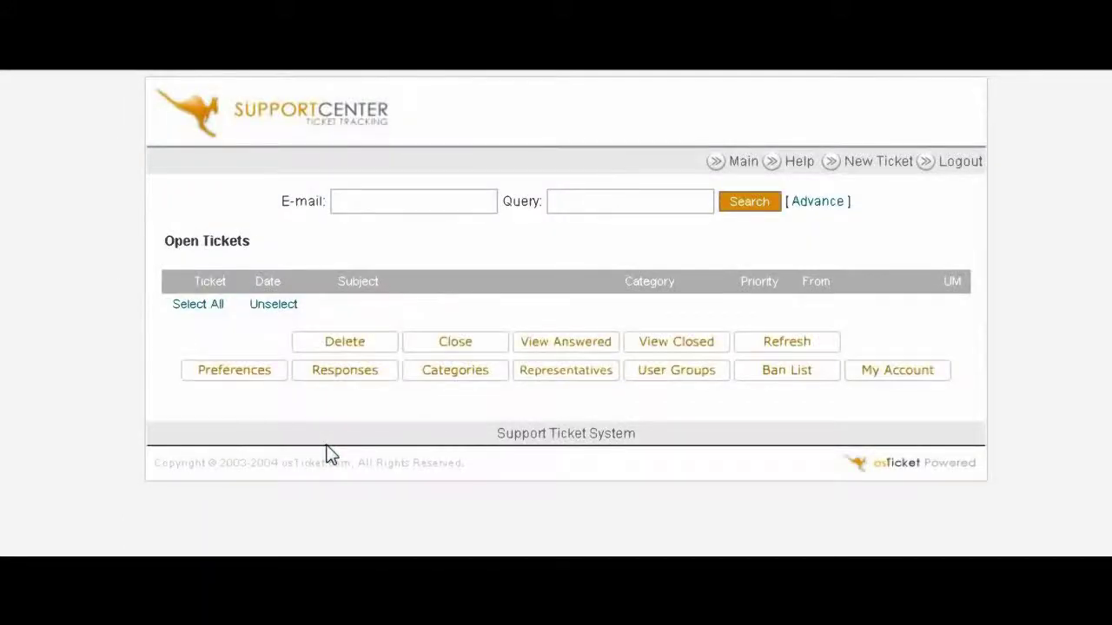
click(898, 374)
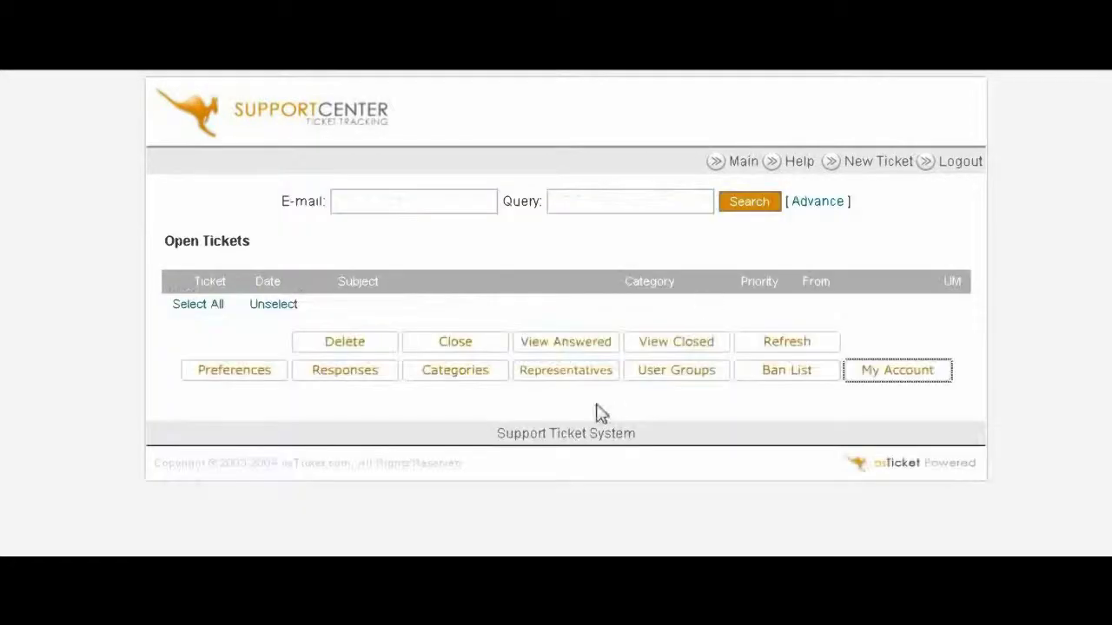
click(795, 383)
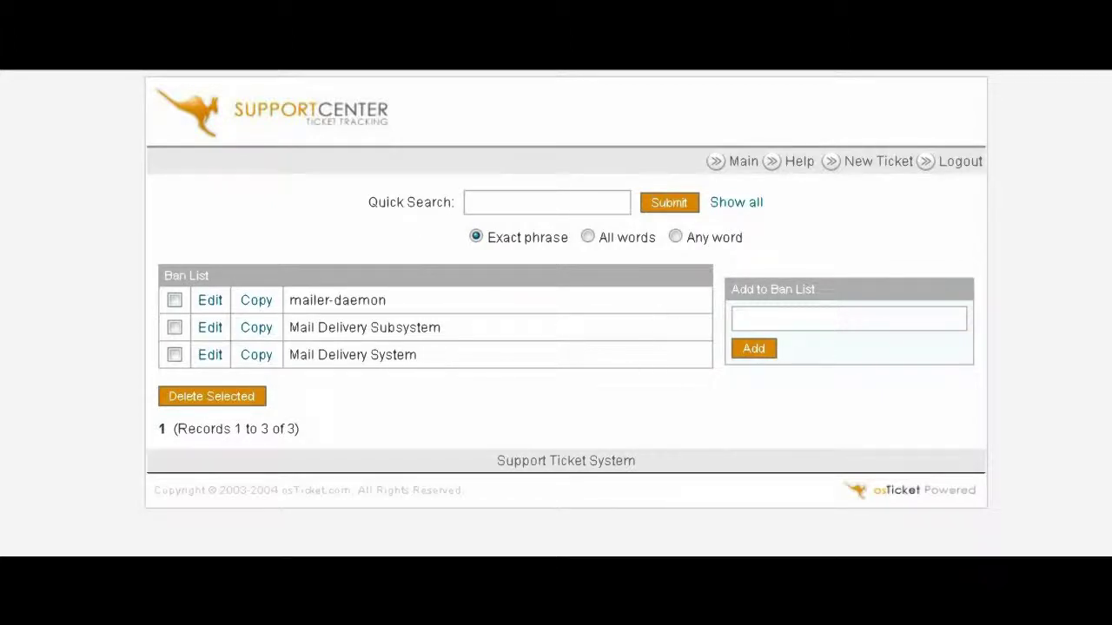
key(alt+Left)
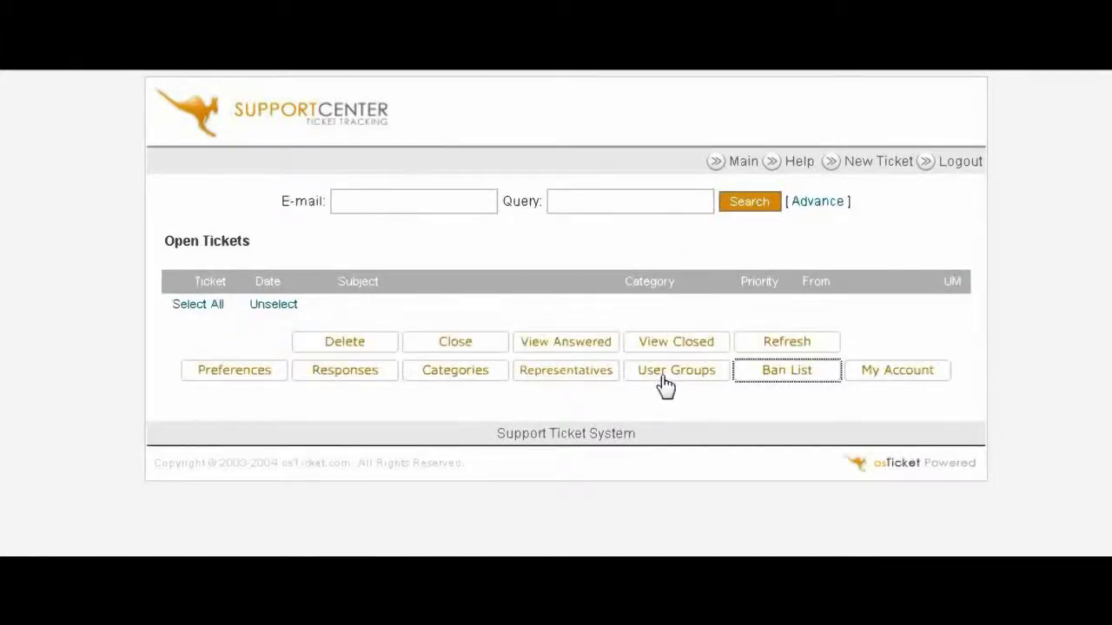
Step: Load the Administrator user group, with every permission and all four categories checked
click(665, 383)
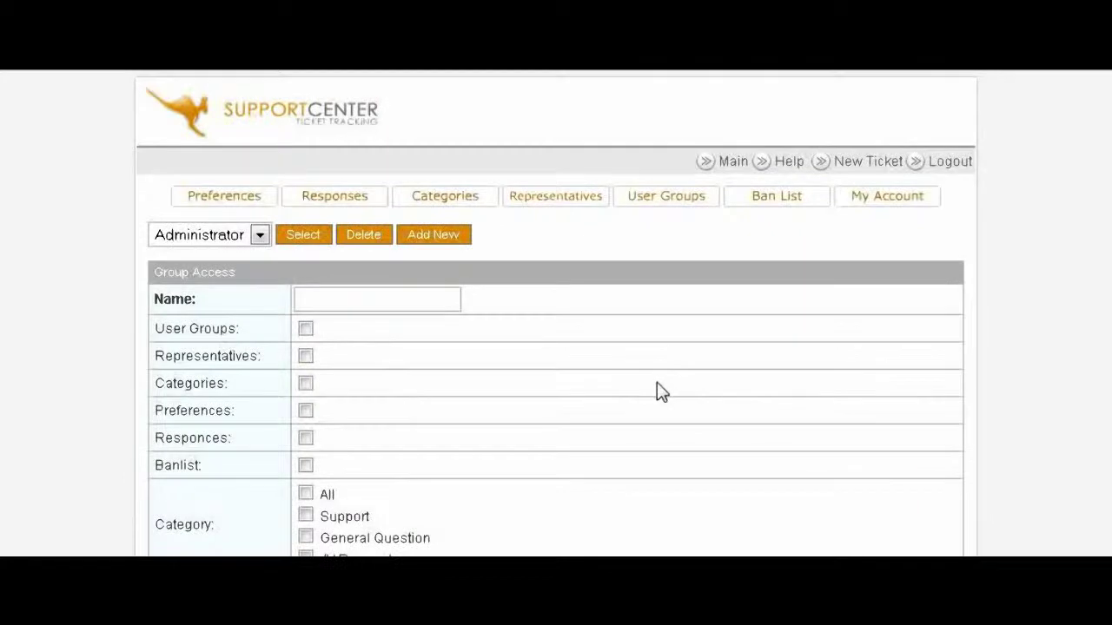
scroll(547, 377, down, 3)
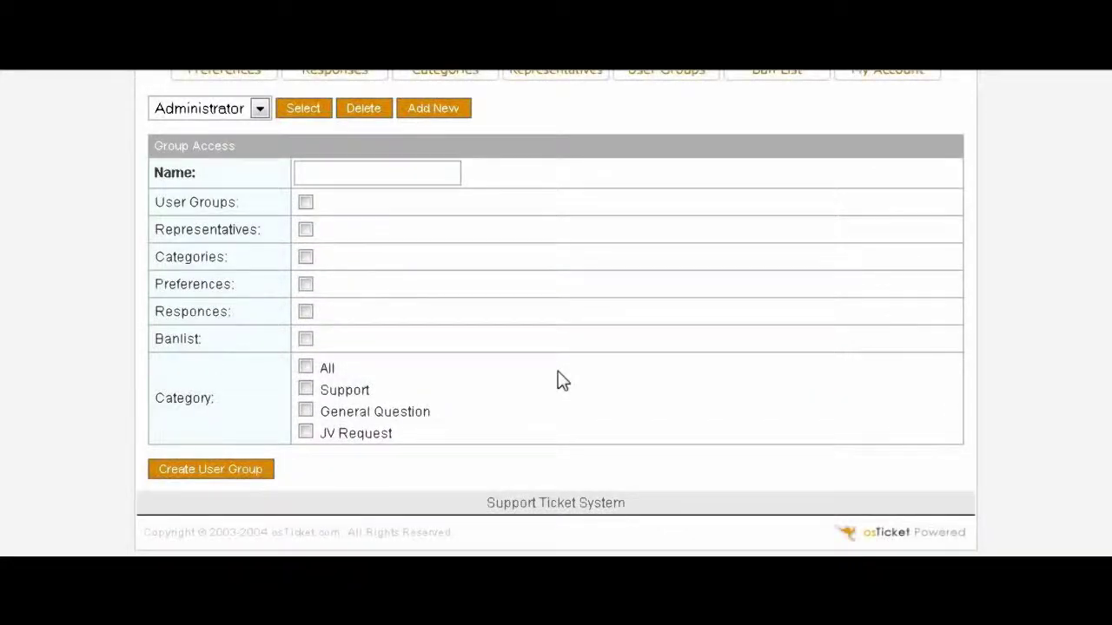
scroll(563, 385, up, 3)
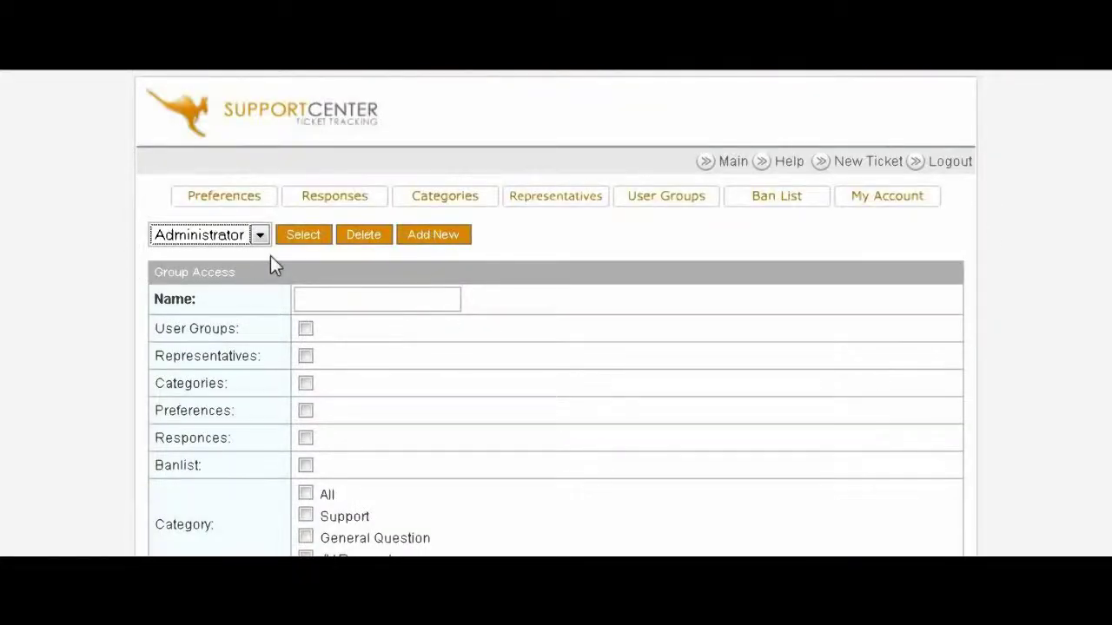
click(318, 246)
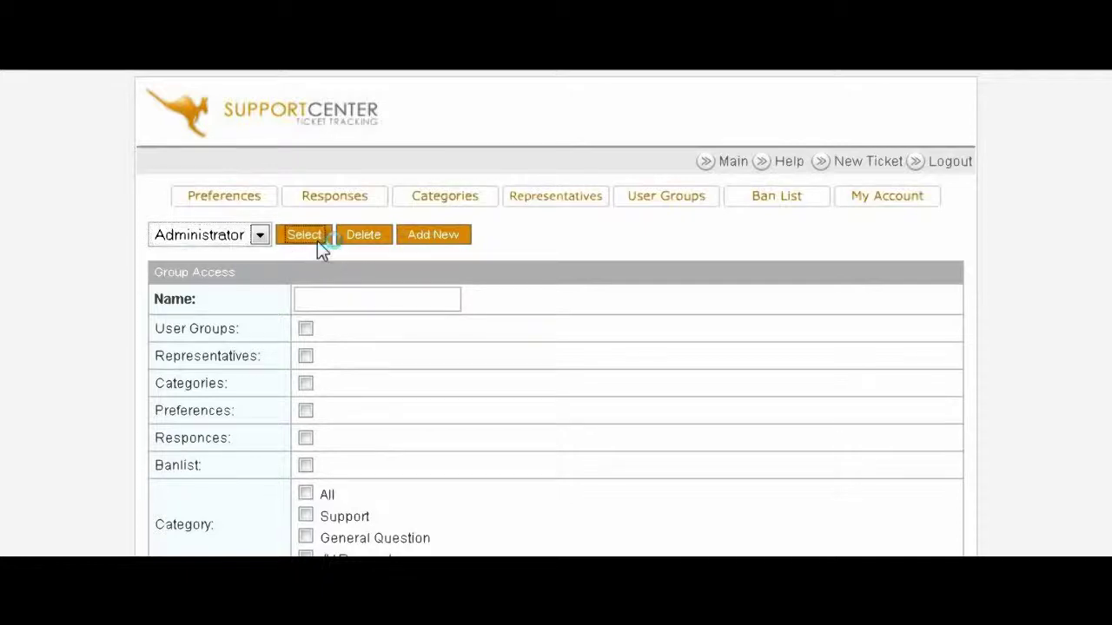
scroll(620, 298, down, 3)
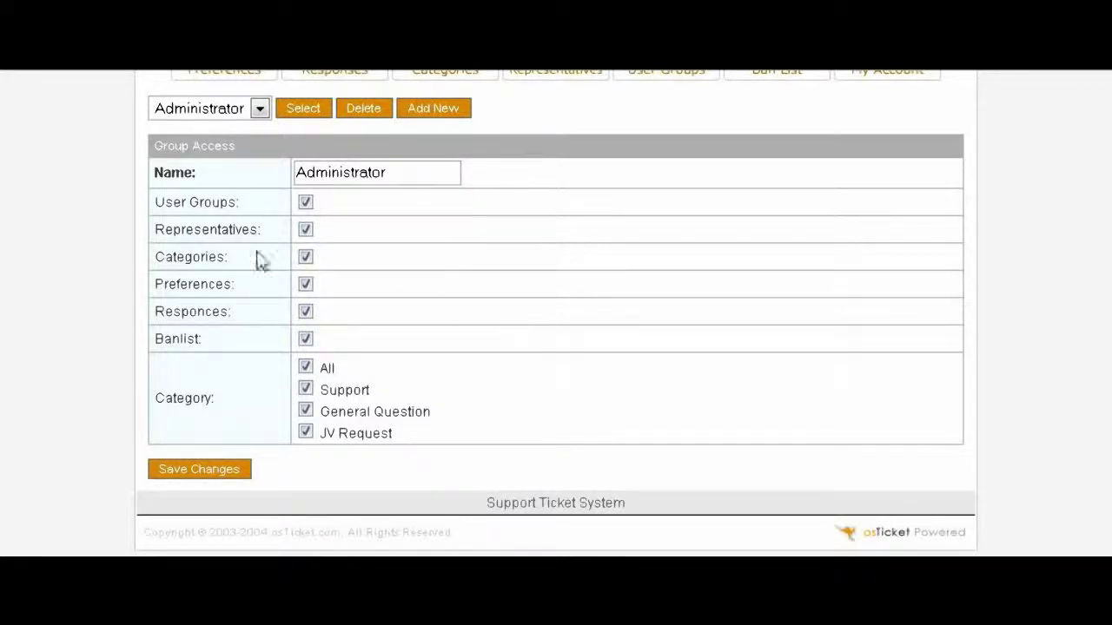
scroll(522, 336, up, 3)
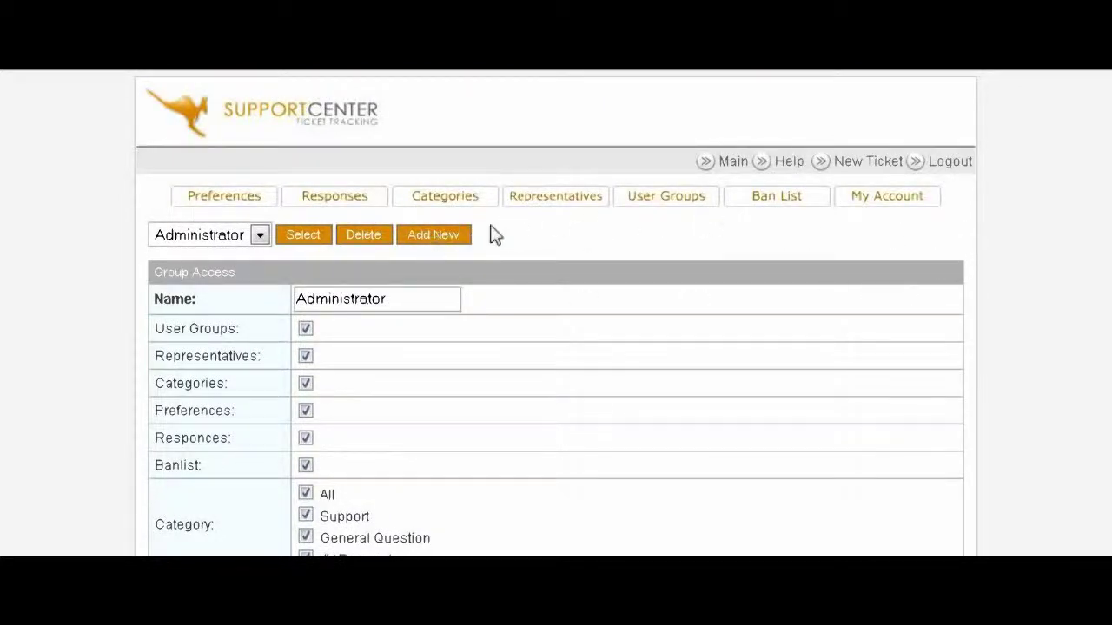
Step: Review the Representatives page and the groups offered in its Group dropdown
click(591, 199)
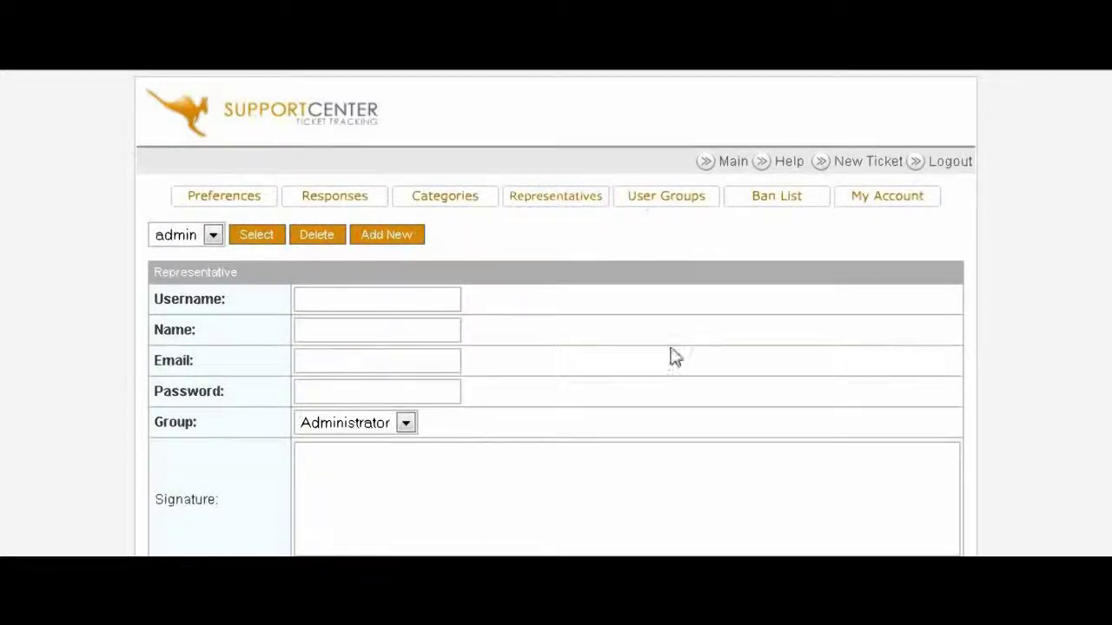
scroll(669, 322, down, 1)
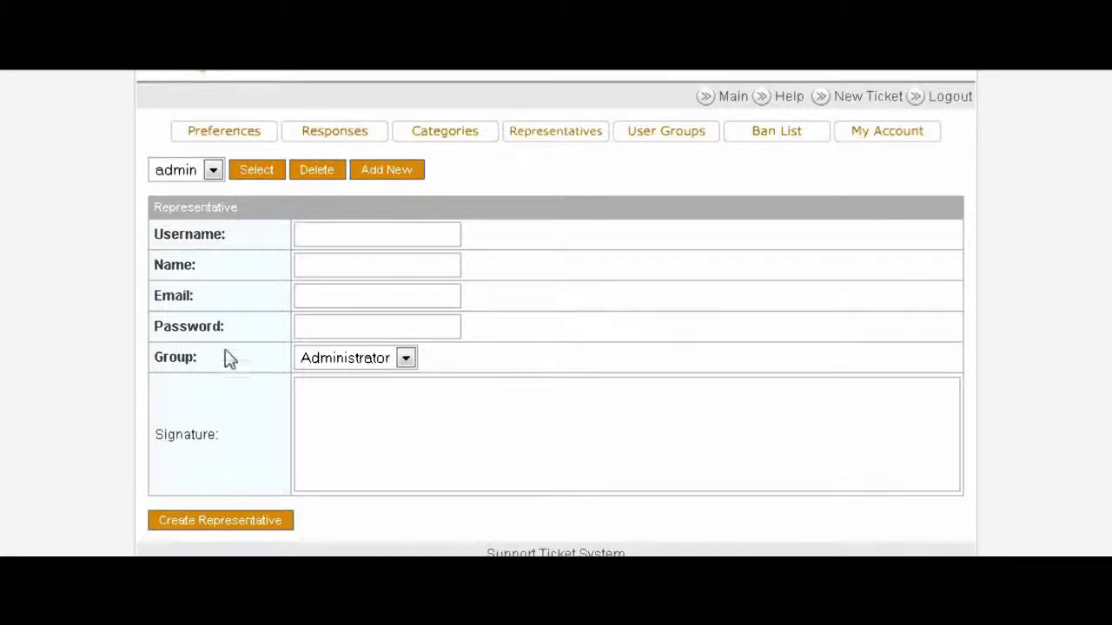
click(405, 358)
click(356, 380)
click(518, 333)
scroll(541, 325, down, 1)
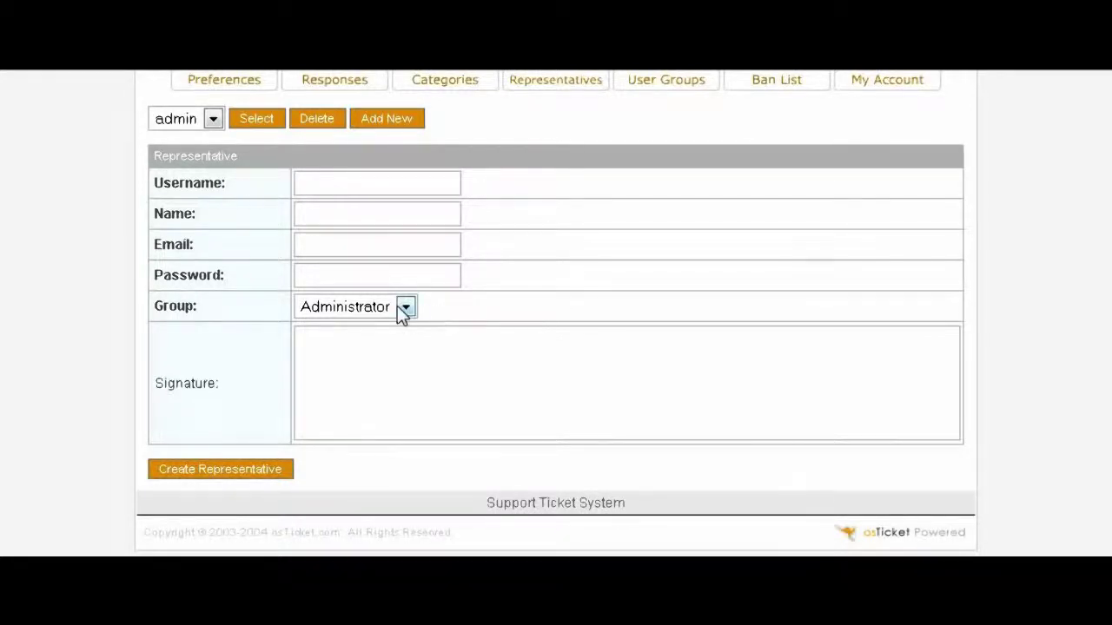
scroll(613, 327, up, 2)
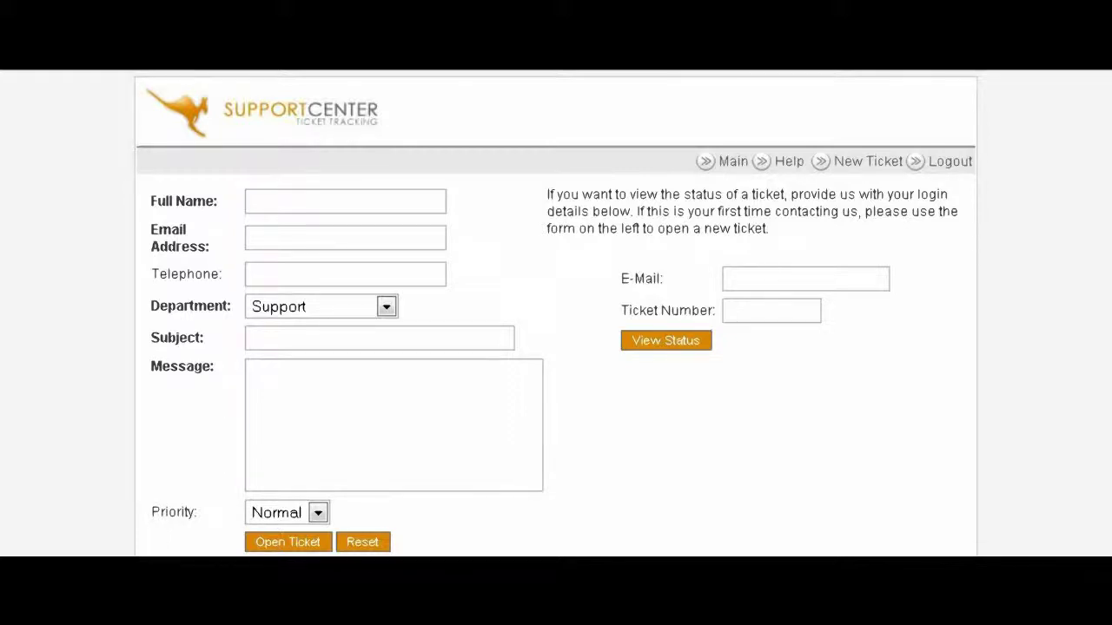
Step: Enter the customer's contact details and set the department to General Question
click(272, 201)
text(Jo)
text(joe)
text(@)
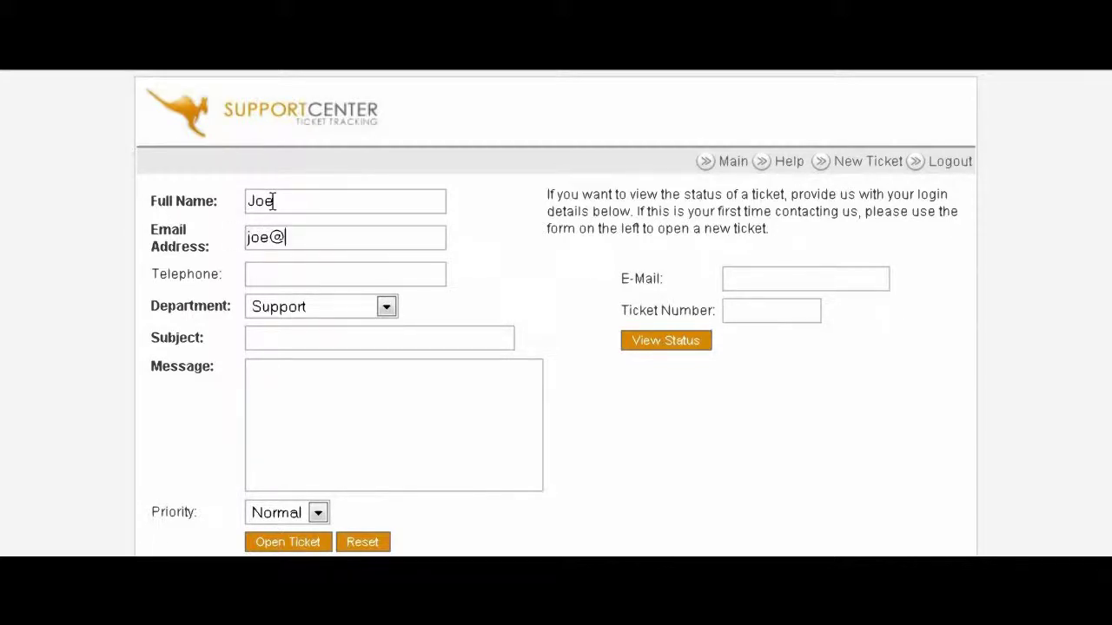
text(joe.com)
click(270, 272)
click(385, 307)
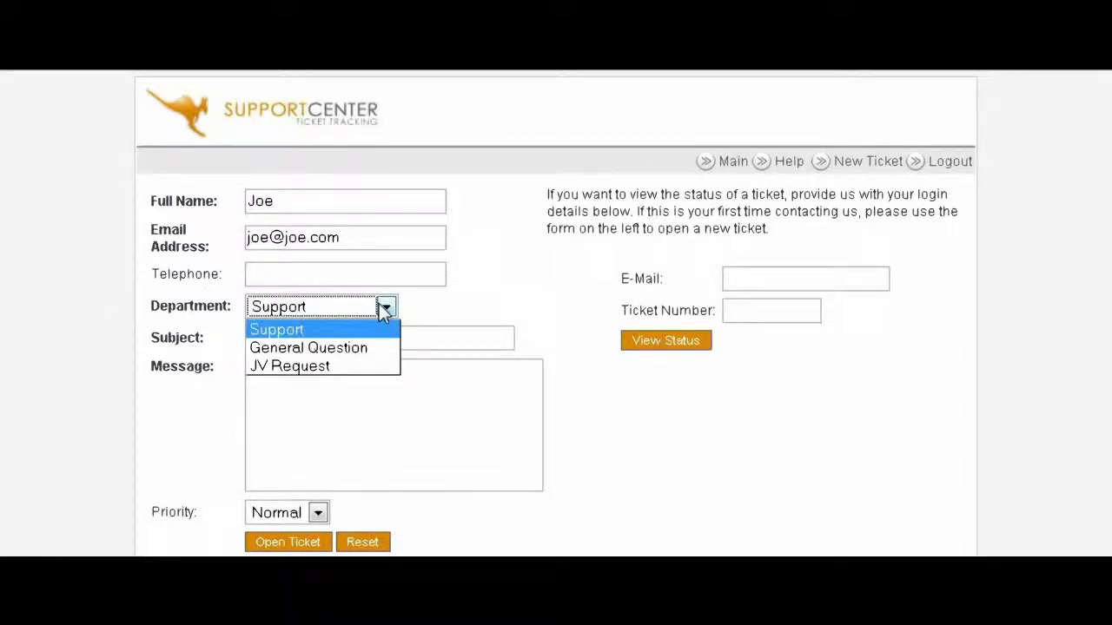
click(369, 350)
Step: Fill in the ticket subject 'Subject' and message 'message'
click(305, 337)
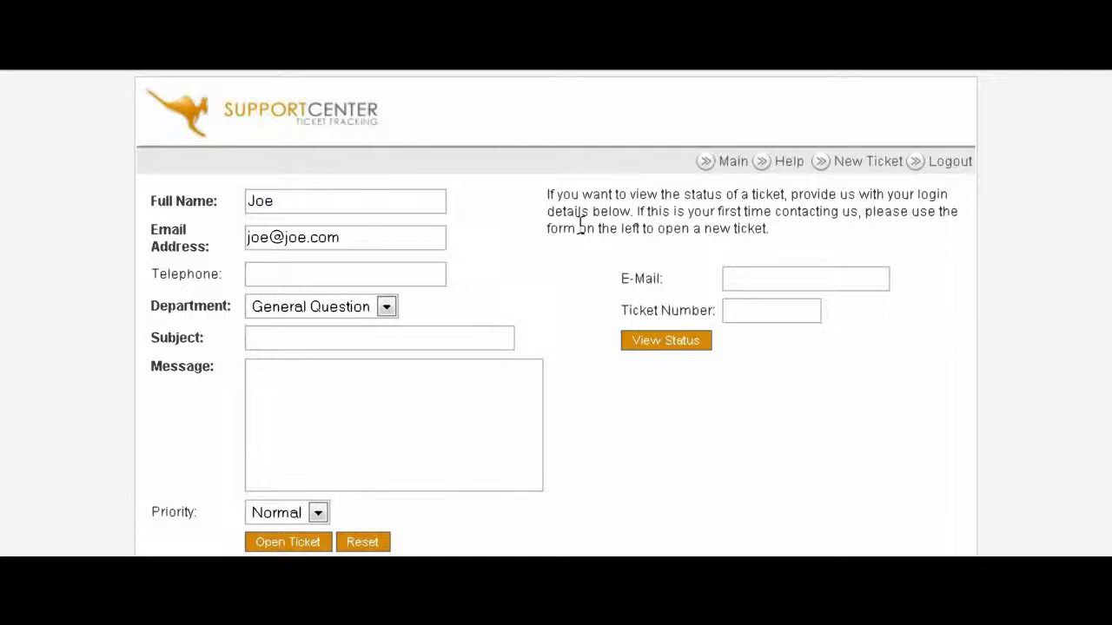
text(Subject)
click(286, 379)
text(me)
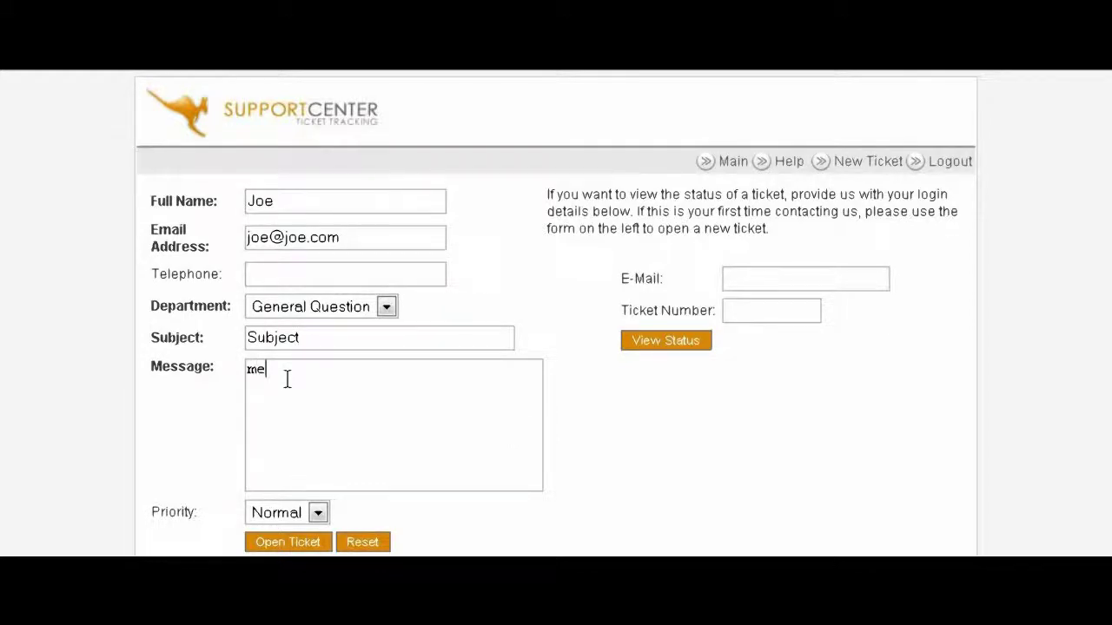
text(ssage)
scroll(287, 380, down, 2)
scroll(278, 437, up, 2)
Step: Replace the e-mail address with the suggested one and keep priority at Normal
click(339, 237)
drag(339, 237, 247, 237)
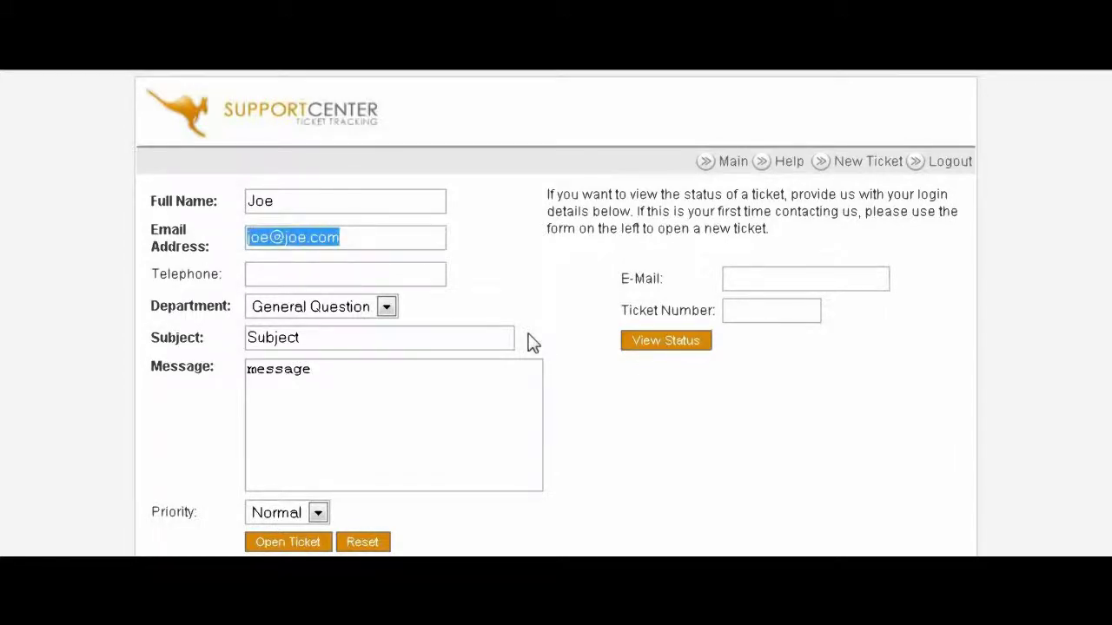
text(tbn)
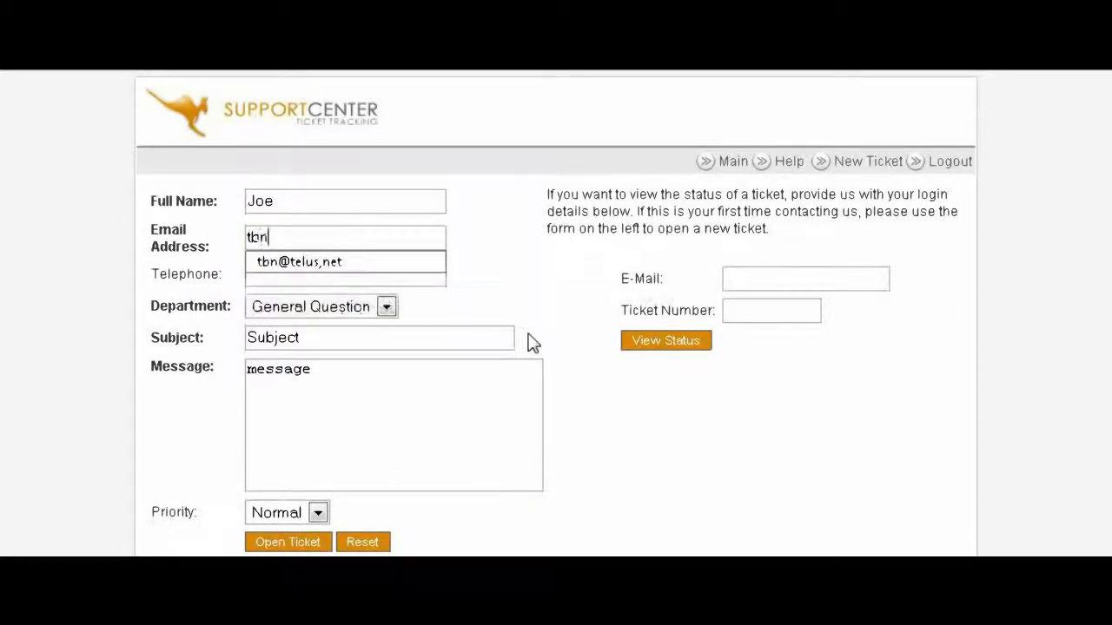
key(Down)
key(Return)
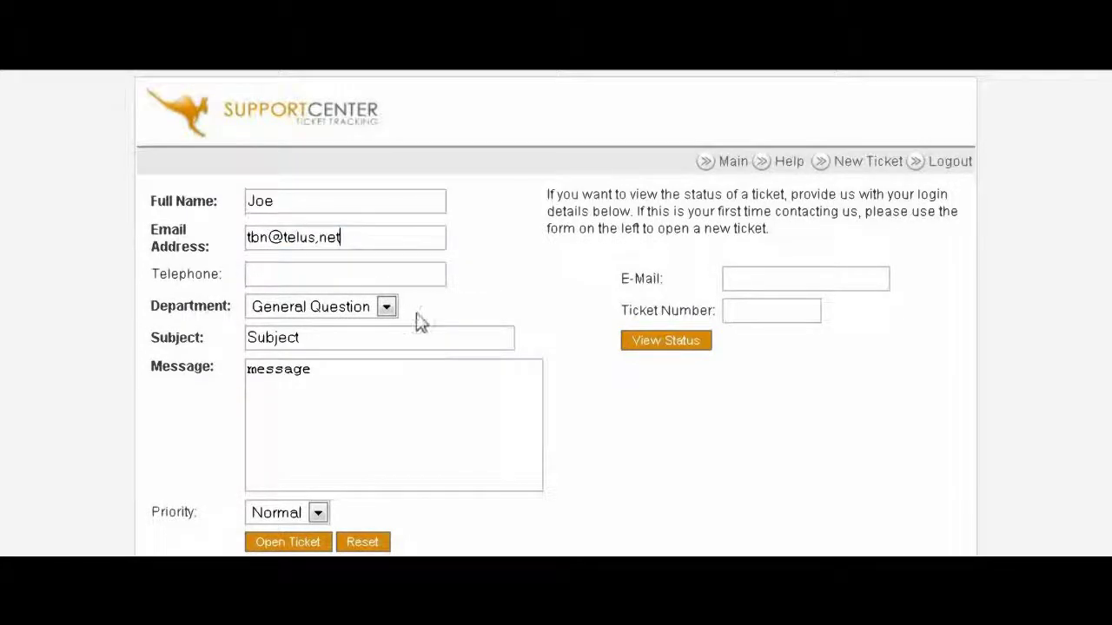
scroll(434, 322, down, 2)
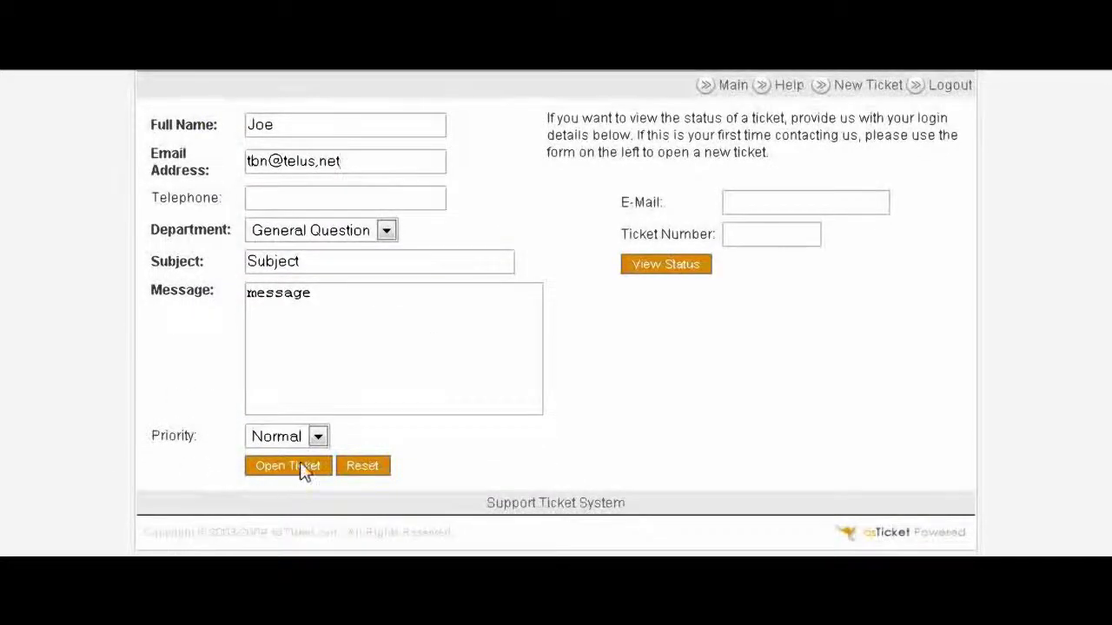
click(317, 438)
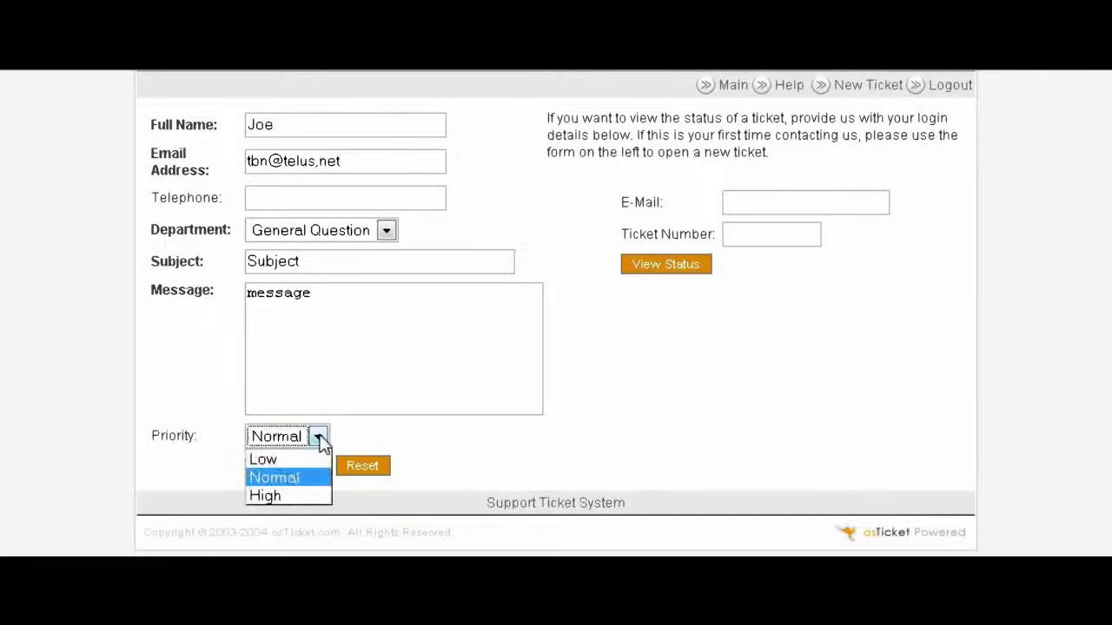
click(319, 438)
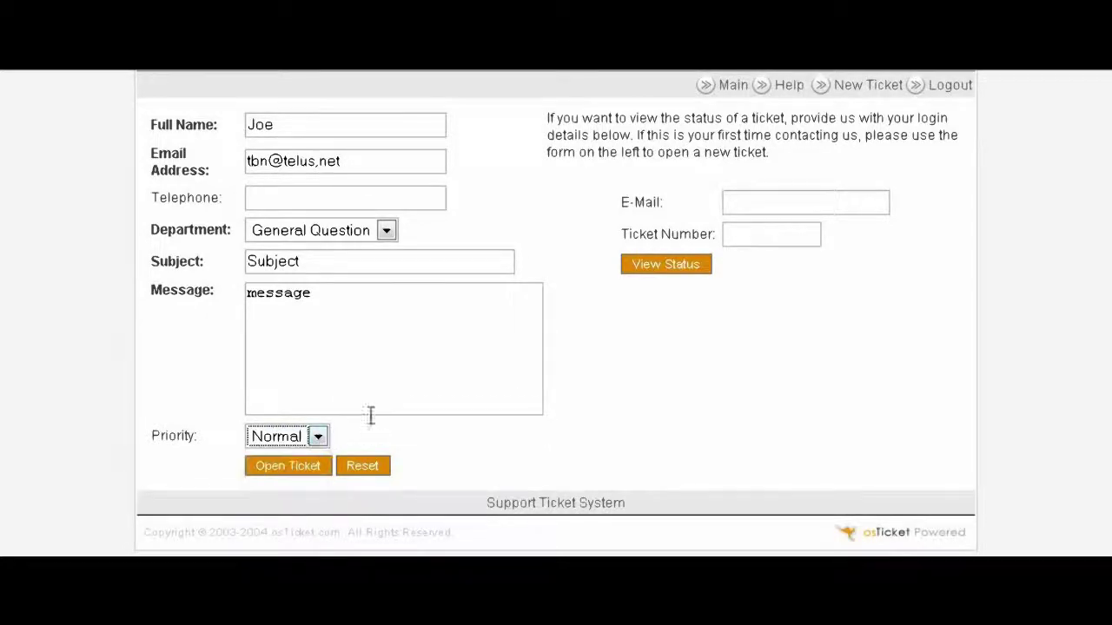
Step: Fix the rejected e-mail by replacing its comma with a period, then submit the ticket
click(285, 465)
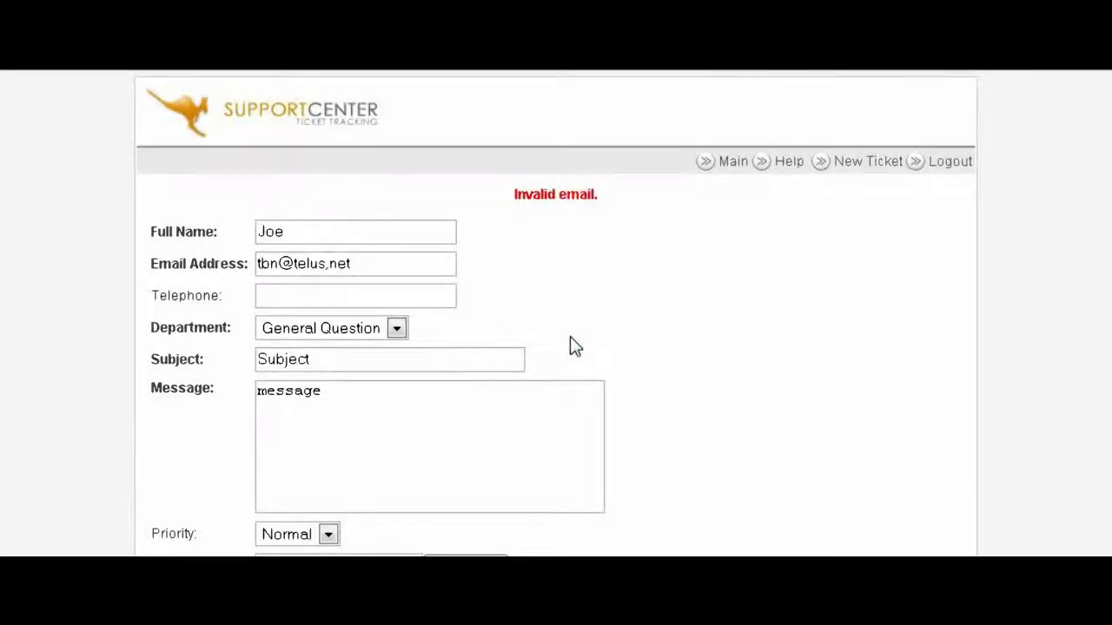
click(382, 273)
key(BackSpace)
scroll(432, 283, down, 3)
text(.)
click(286, 467)
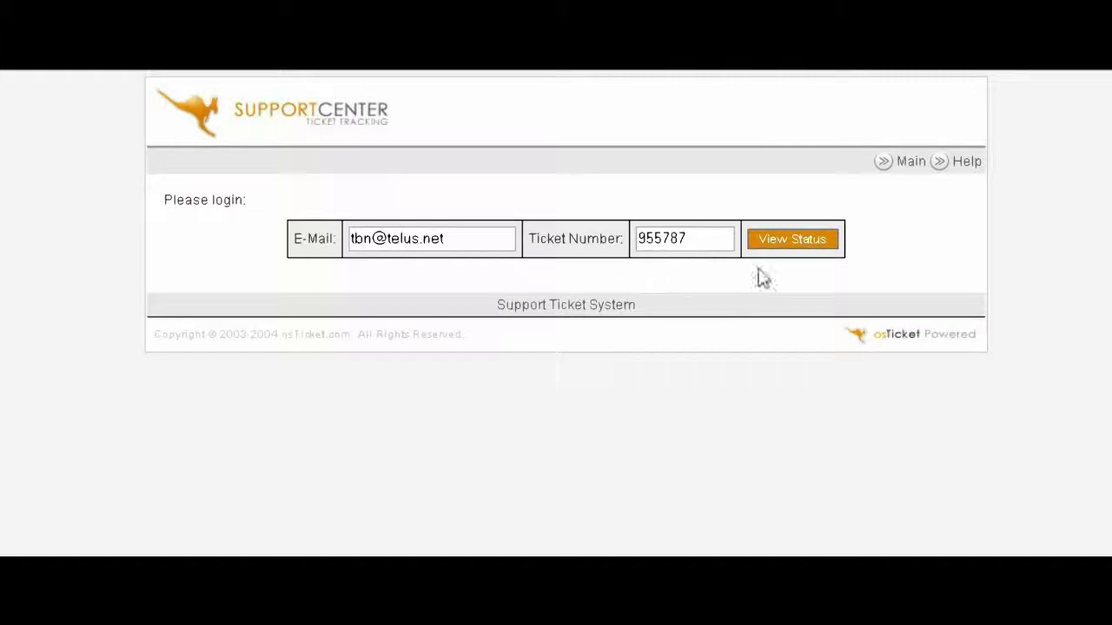
Step: Log in to the admin panel with the administrator credentials, declining Firefox's password saving
click(790, 242)
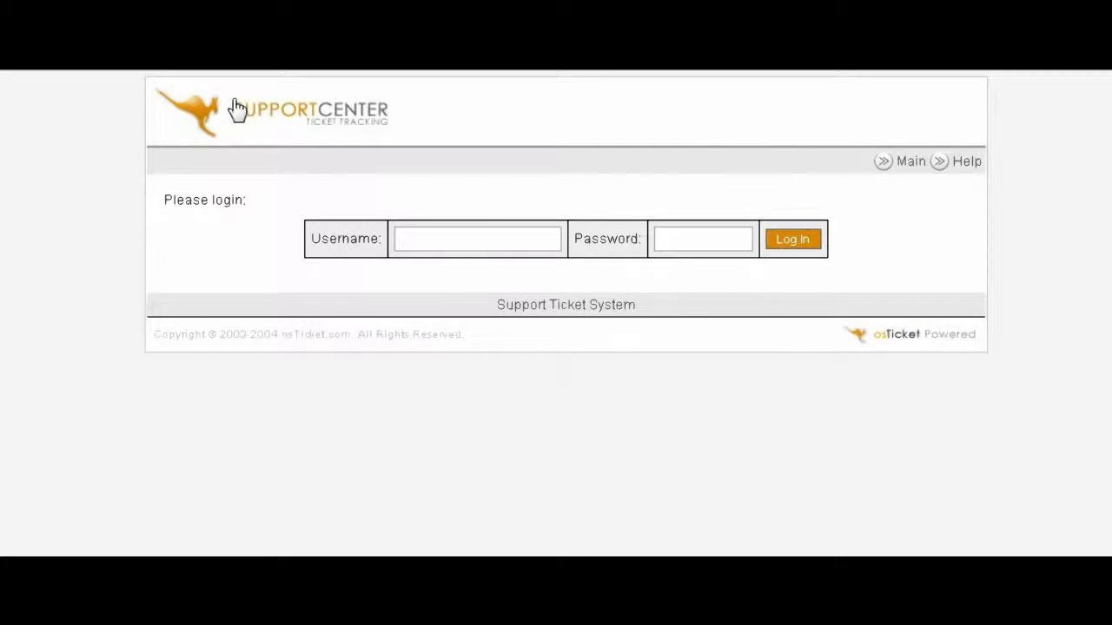
click(477, 239)
text(admin)
click(678, 238)
text(*****)
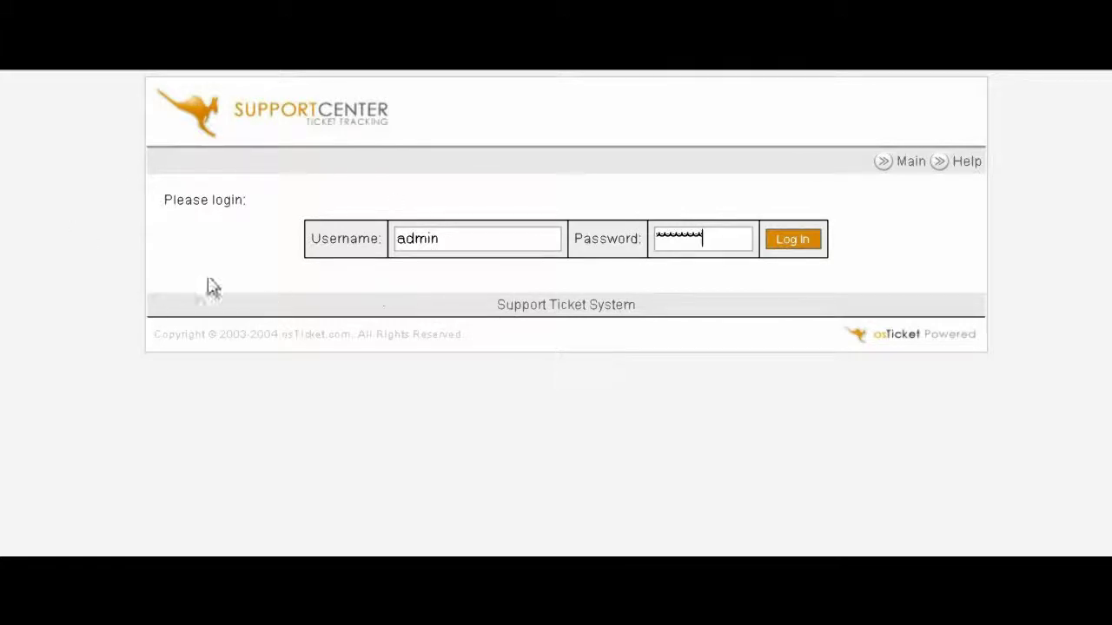
click(802, 241)
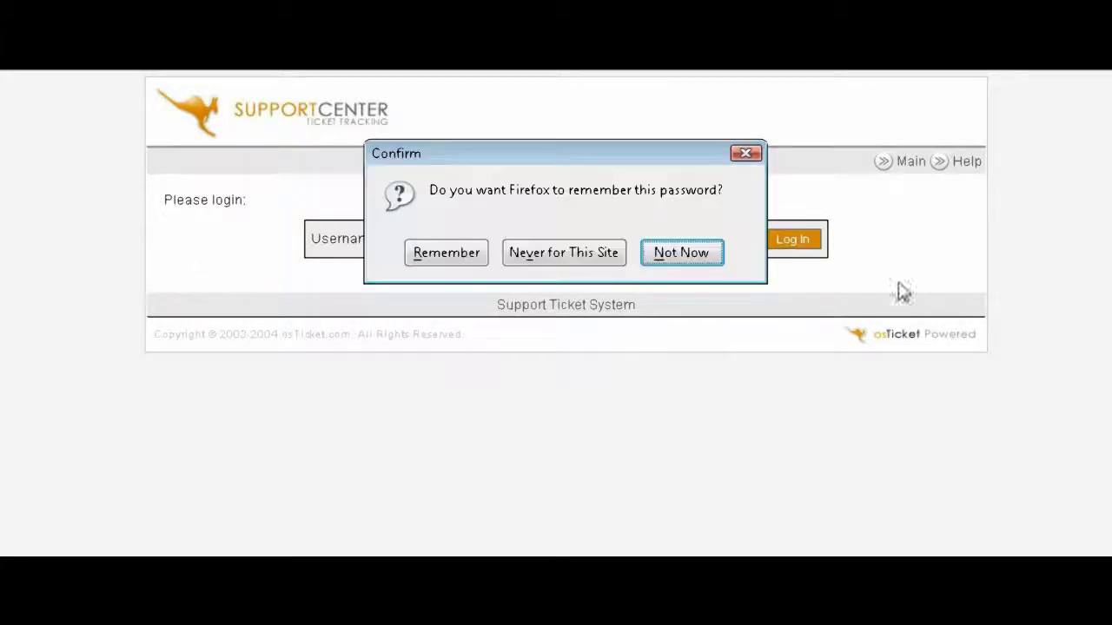
click(706, 259)
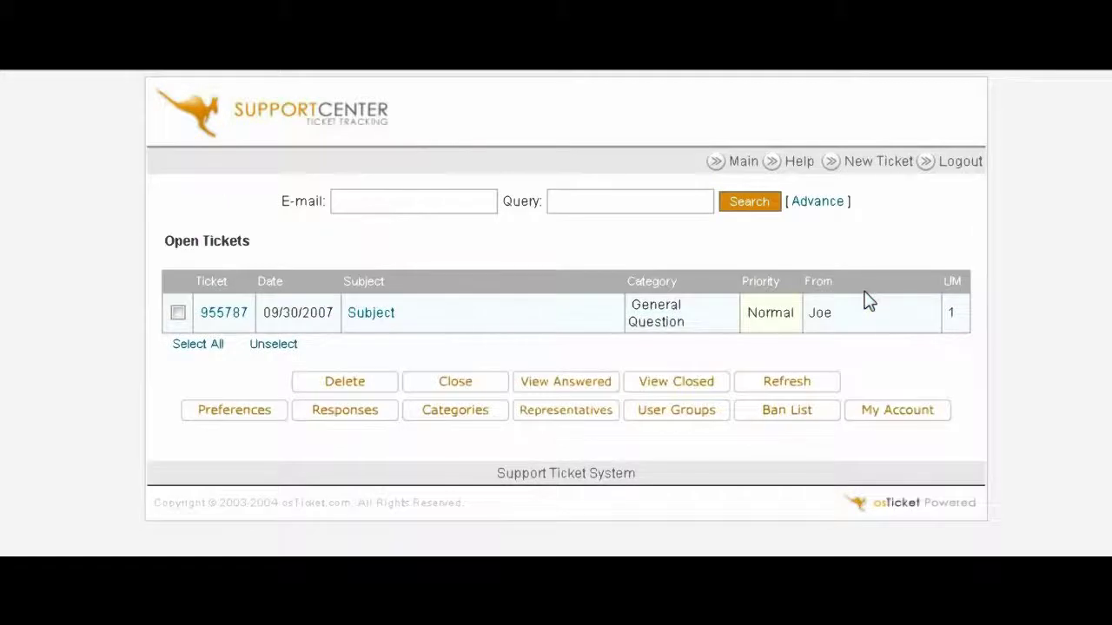
Step: Open the new General Question ticket from Open Tickets and place the cursor in its reply box
click(374, 315)
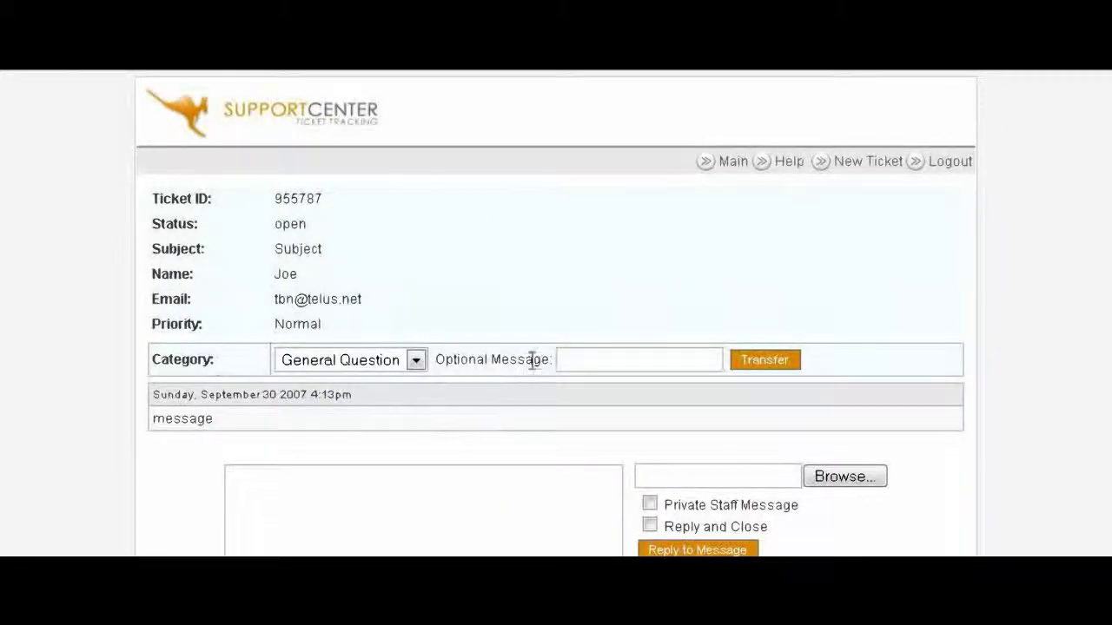
scroll(531, 360, down, 3)
scroll(603, 365, up, 3)
scroll(576, 286, down, 2)
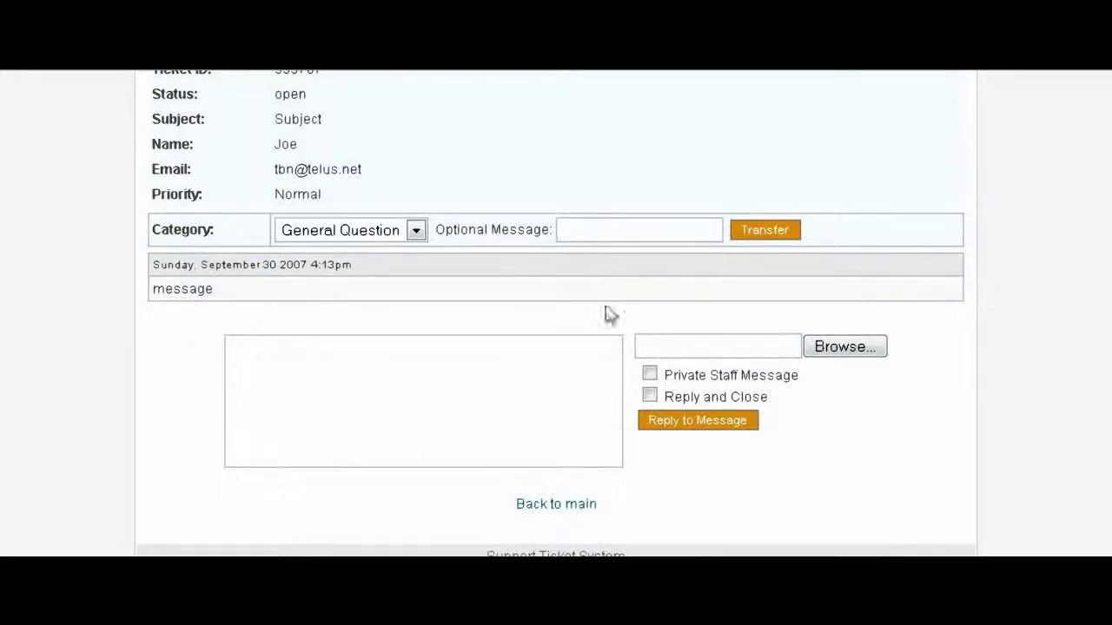
scroll(404, 277, down, 1)
click(278, 297)
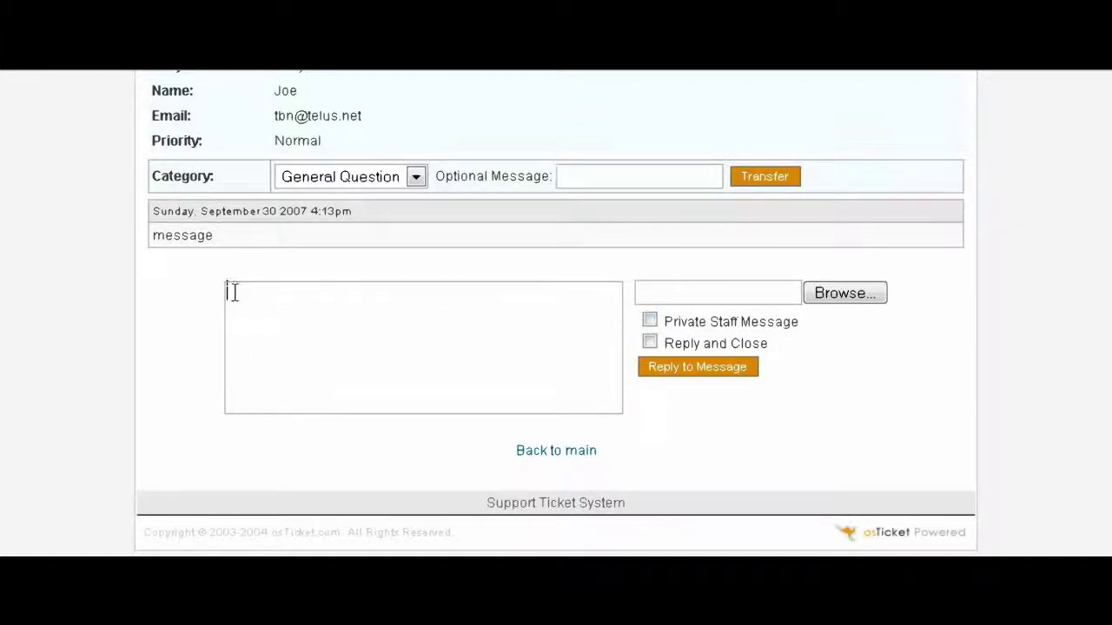
Step: Send the reply 'Closed' with Reply and Close ticked, closing the ticket
scroll(360, 362, up, 3)
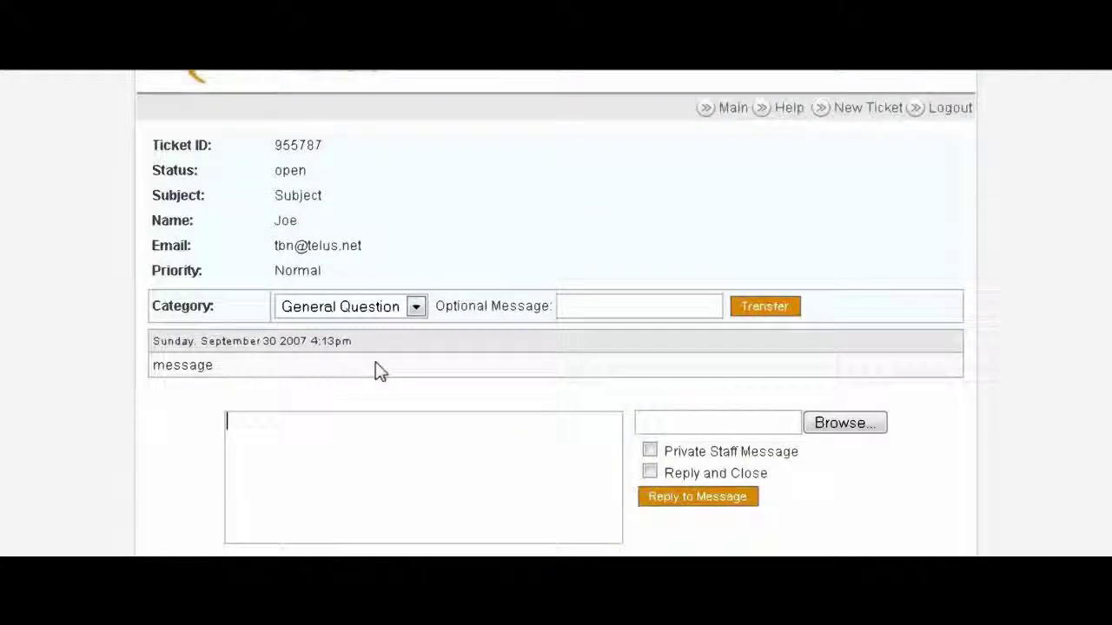
scroll(377, 373, down, 3)
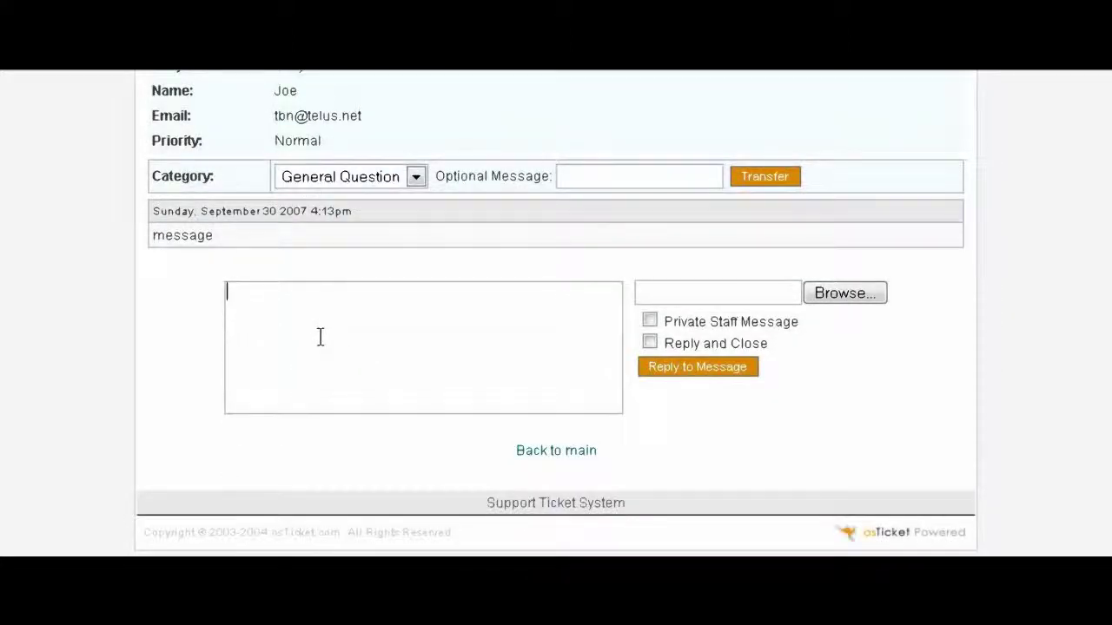
text(osed)
click(651, 344)
scroll(475, 261, up, 2)
scroll(365, 200, up, 1)
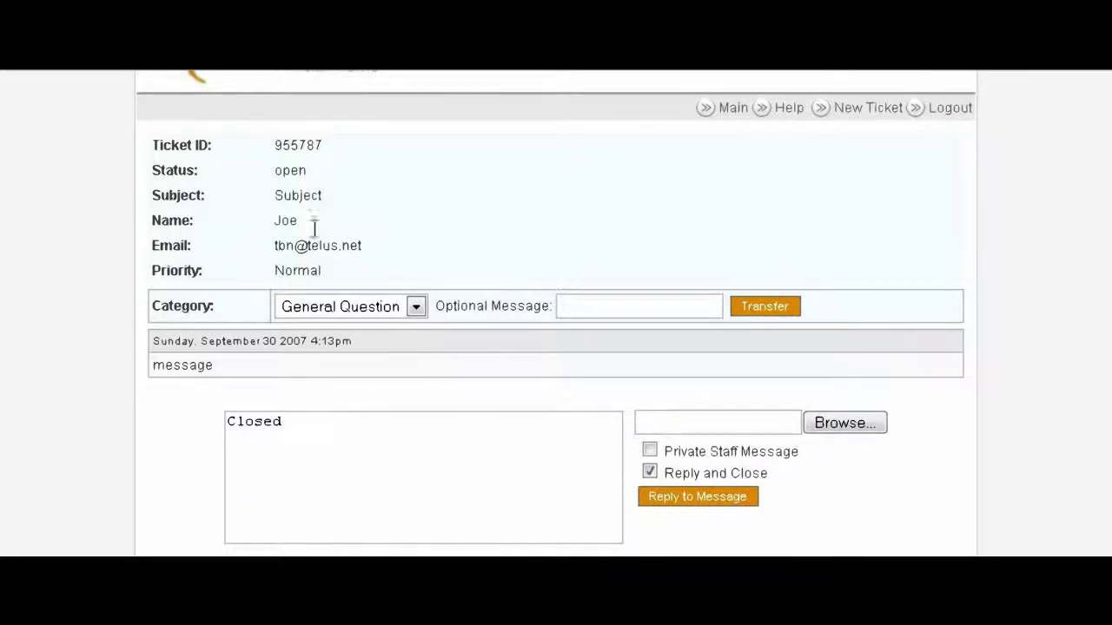
scroll(380, 241, down, 2)
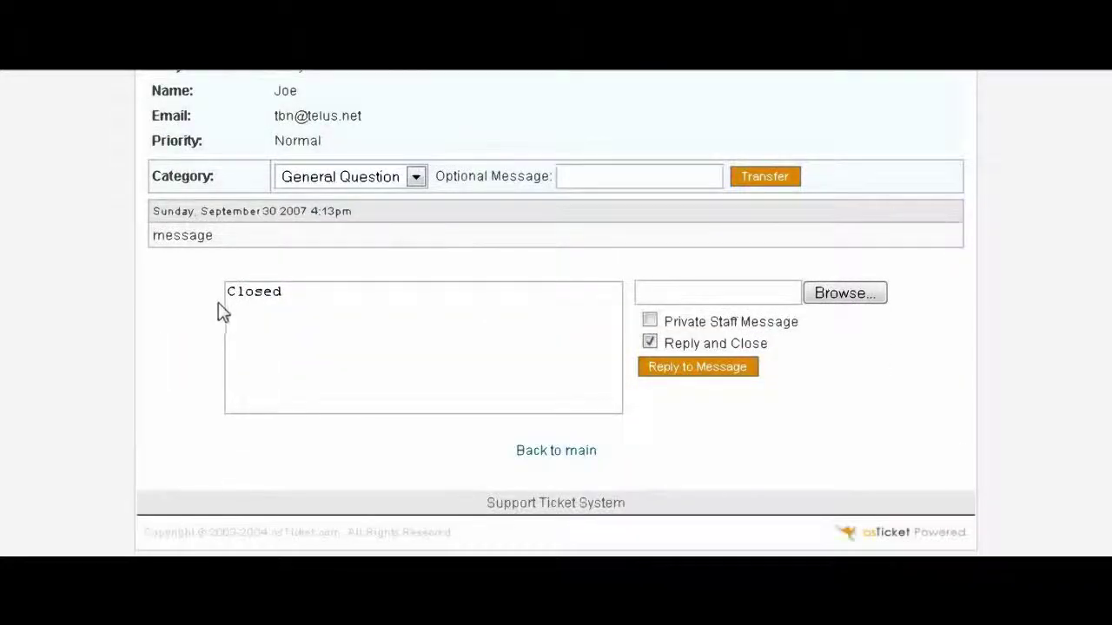
click(710, 370)
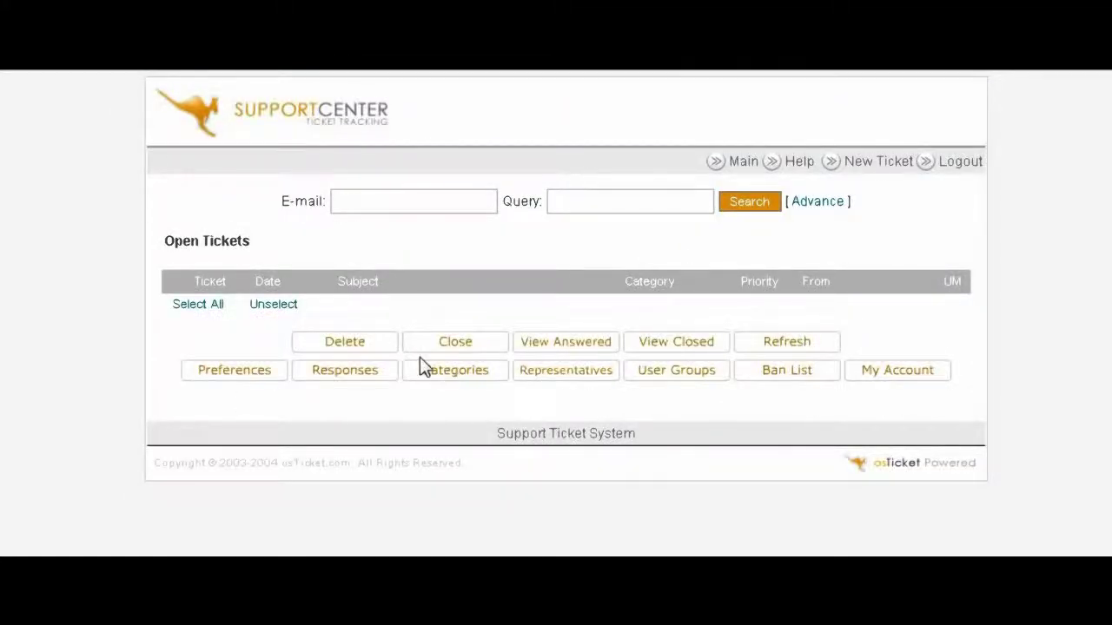
Step: Open the ticket from the Closed Tickets list to confirm its closed status and 'Closed' reply
click(673, 344)
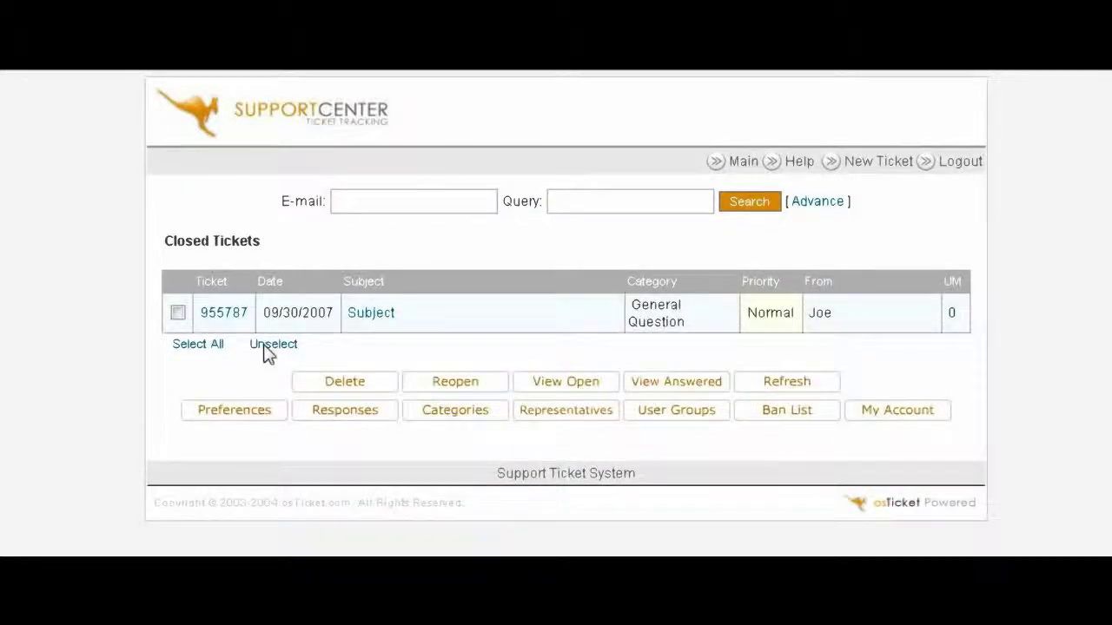
click(369, 313)
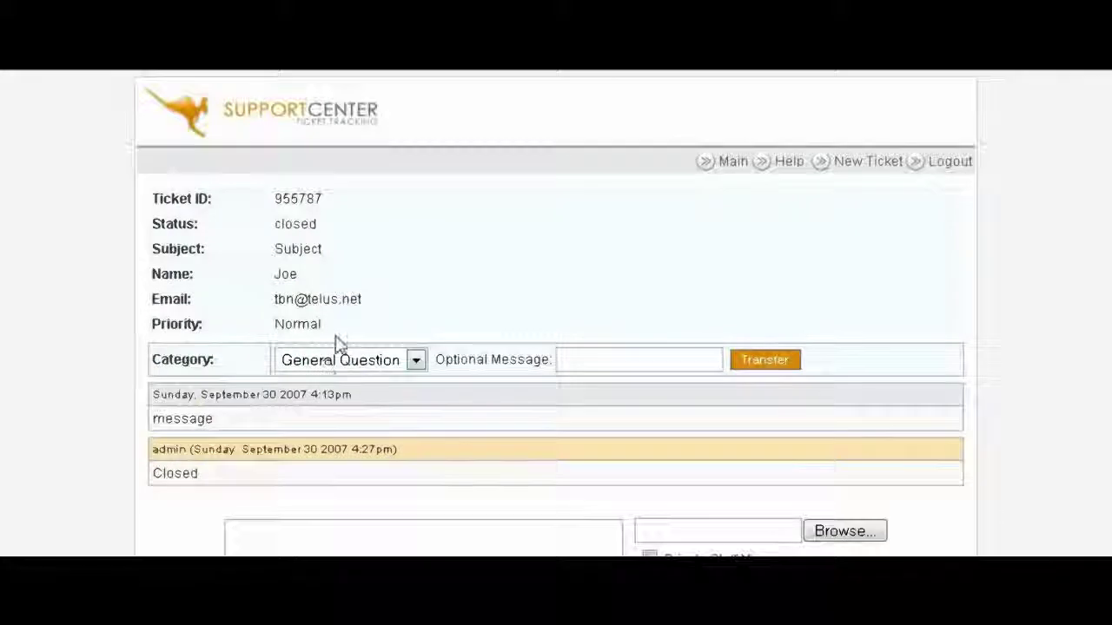
scroll(536, 333, down, 3)
scroll(556, 340, up, 3)
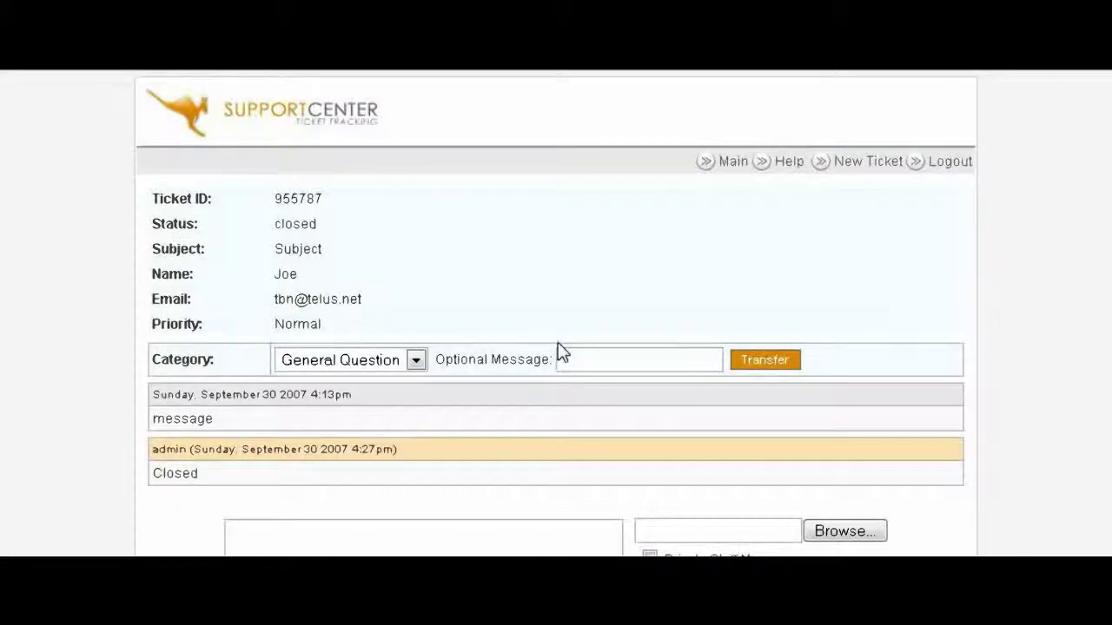